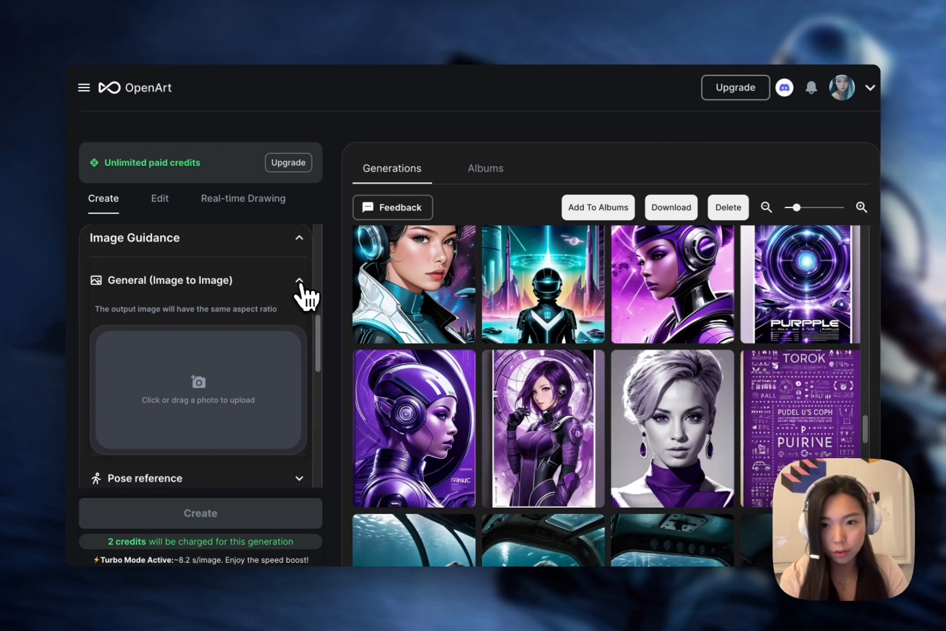
Add the photo of two women dancing in evening gowns as the pose reference and generate images from it.
left_click(299, 282)
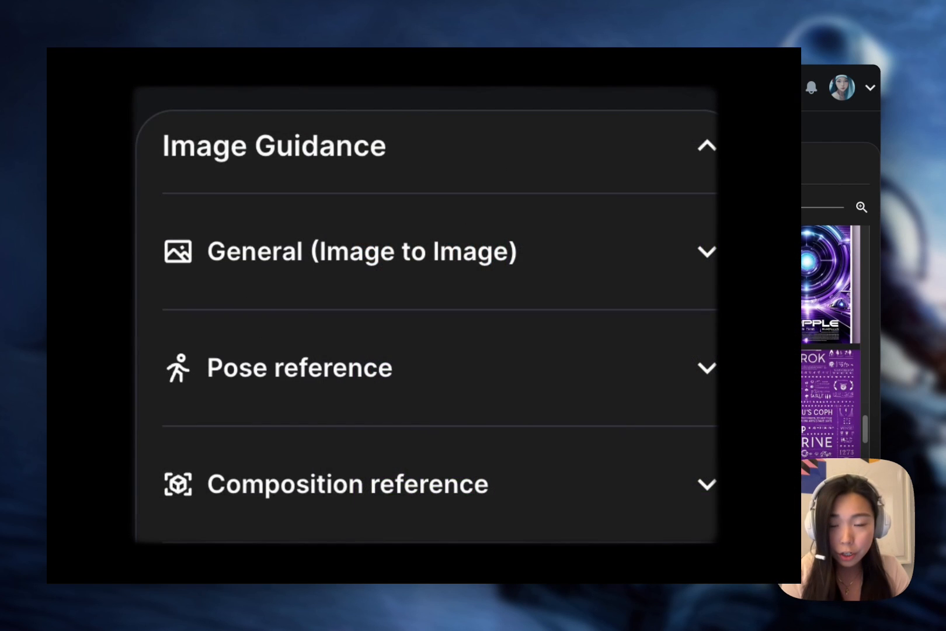
left_click(642, 369)
scroll(426, 316, "down", 3)
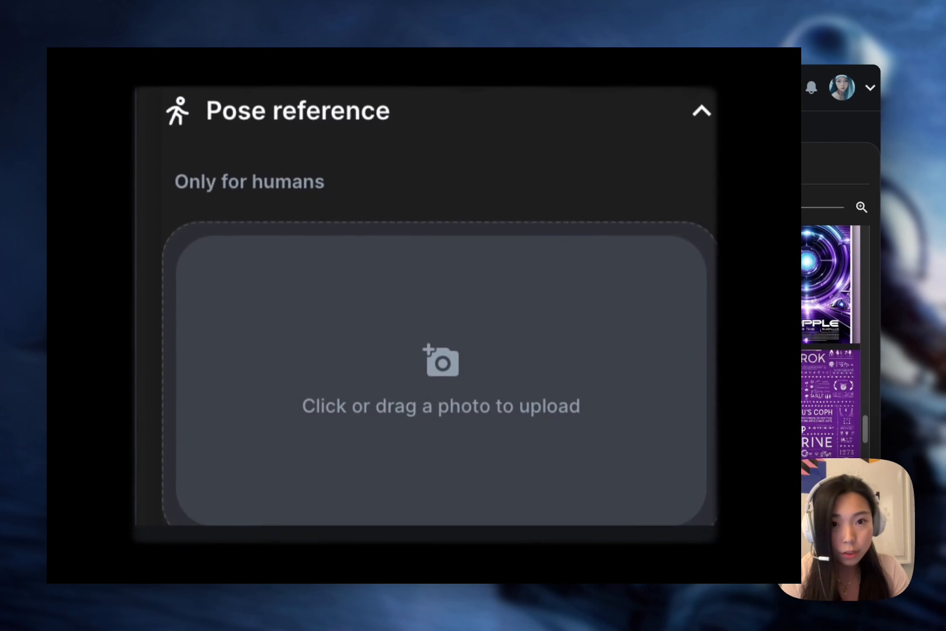
left_click_drag(715, 292, 584, 289)
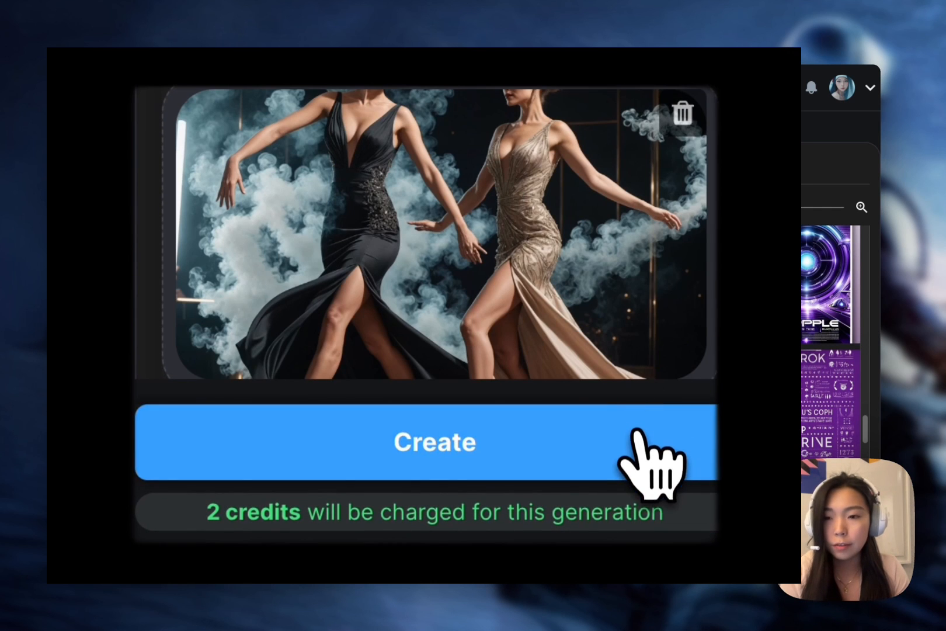
left_click(639, 433)
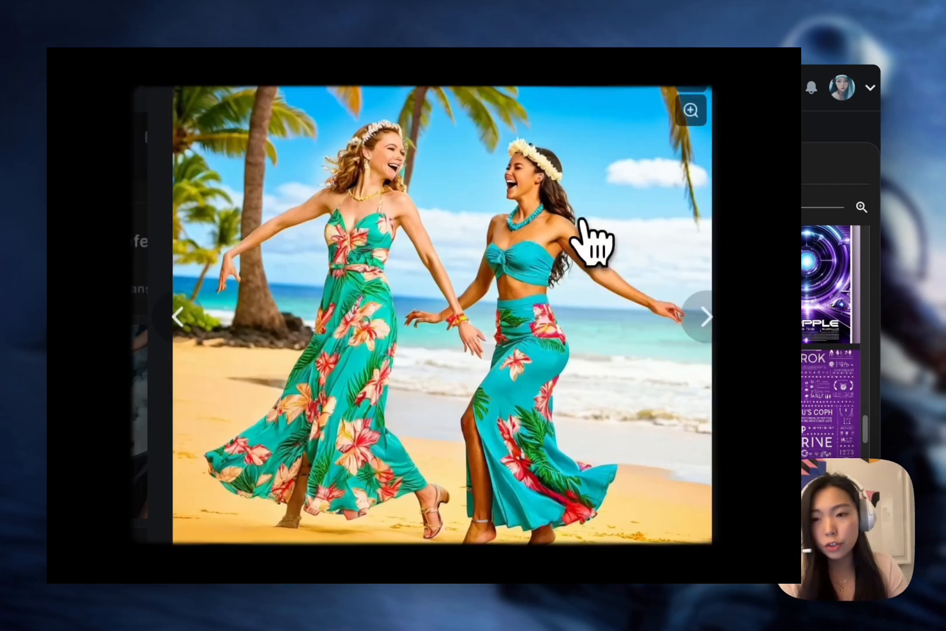
Browse the generated Hawaiian beach images to compare how the two dancers' poses come out.
left_click(698, 330)
left_click(698, 330)
left_click(698, 330)
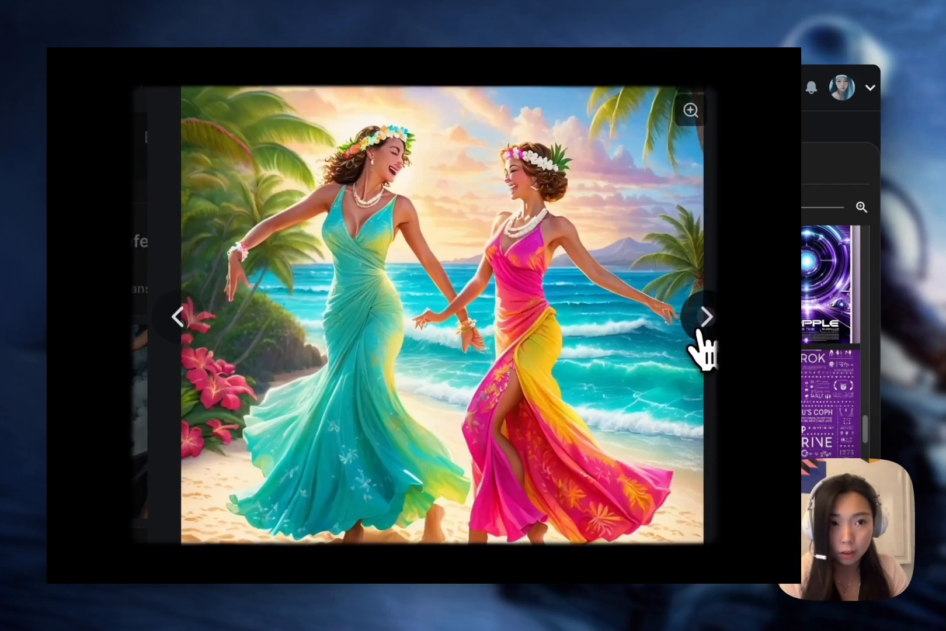
left_click(698, 330)
left_click(698, 330)
left_click(698, 330)
left_click(699, 330)
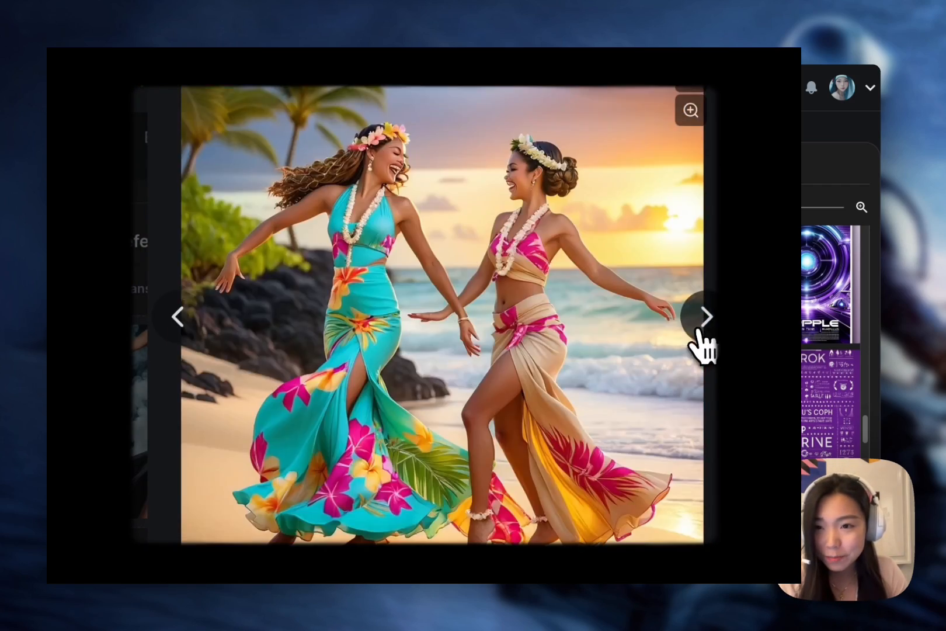
left_click(698, 330)
left_click(698, 330)
left_click(698, 330)
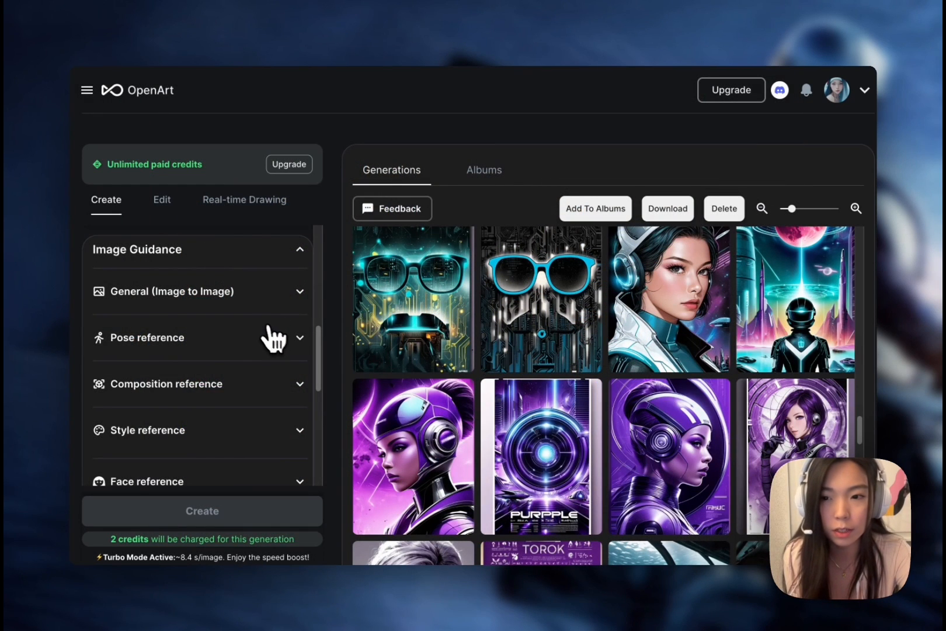
Upload the photo of the two dancing women in evening gowns as the pose reference.
left_click(298, 339)
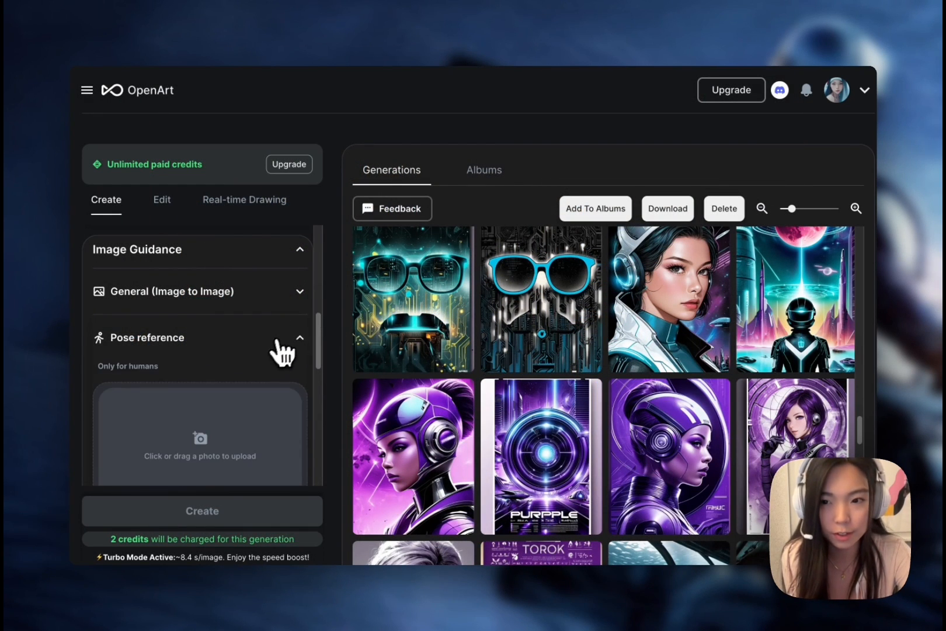
scroll(276, 341, "down", 1)
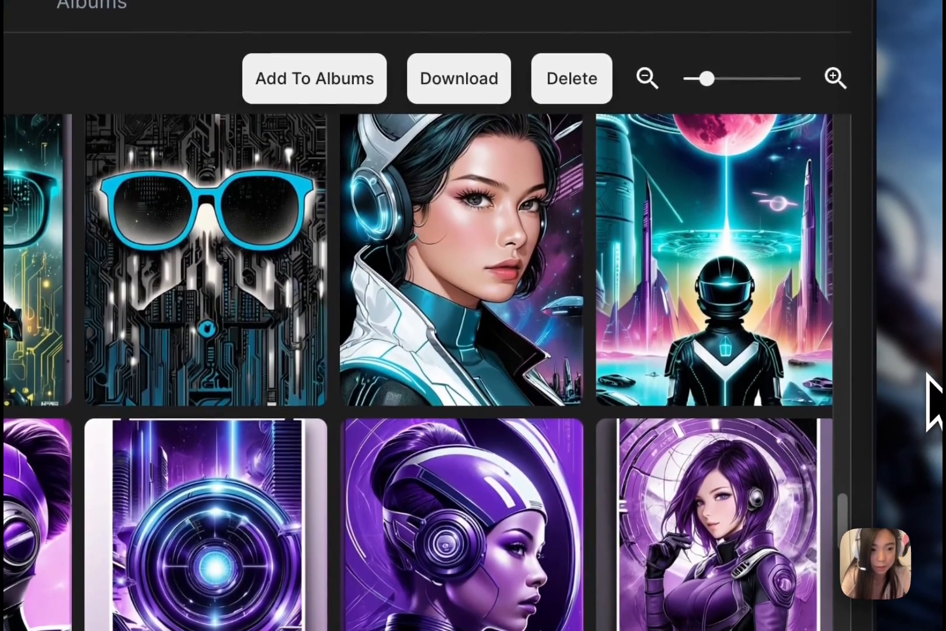
left_click_drag(927, 429, 134, 392)
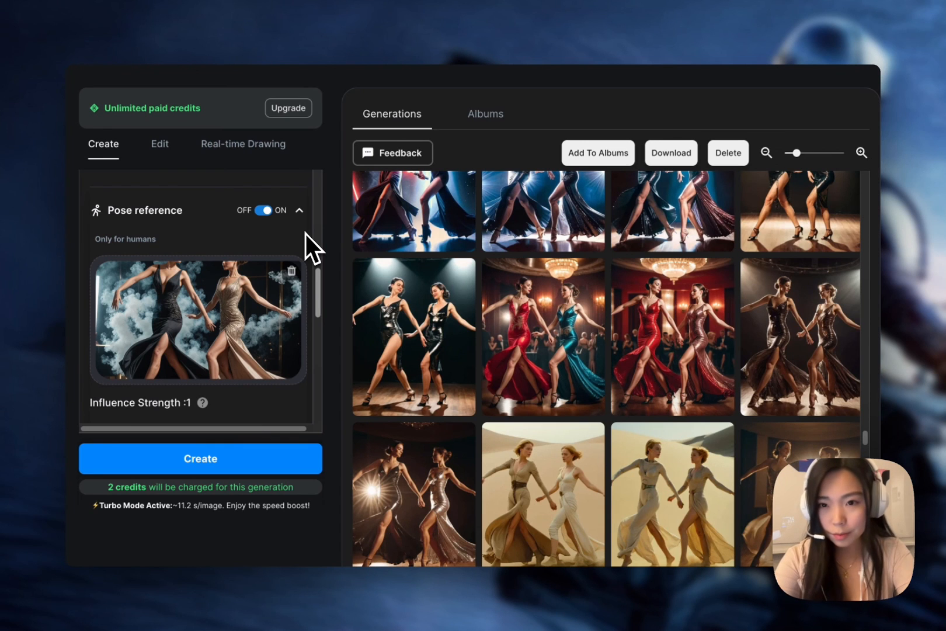
Apply Quick Enhance to the prompt "two women dancing on a Hawaiian beach, palm trees, flower in hair" and generate the images.
scroll(305, 235, "up", 5)
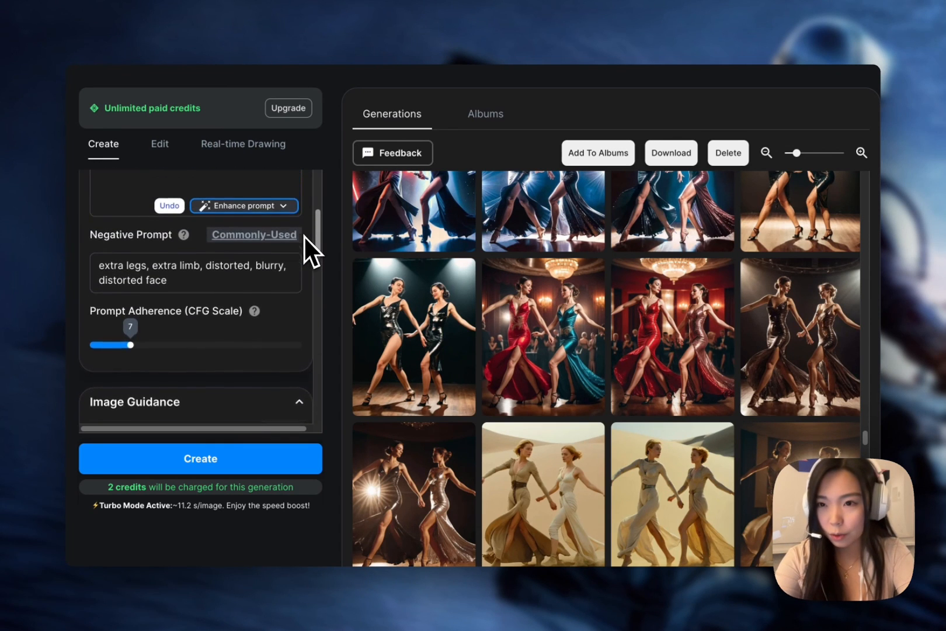
scroll(304, 237, "up", 2)
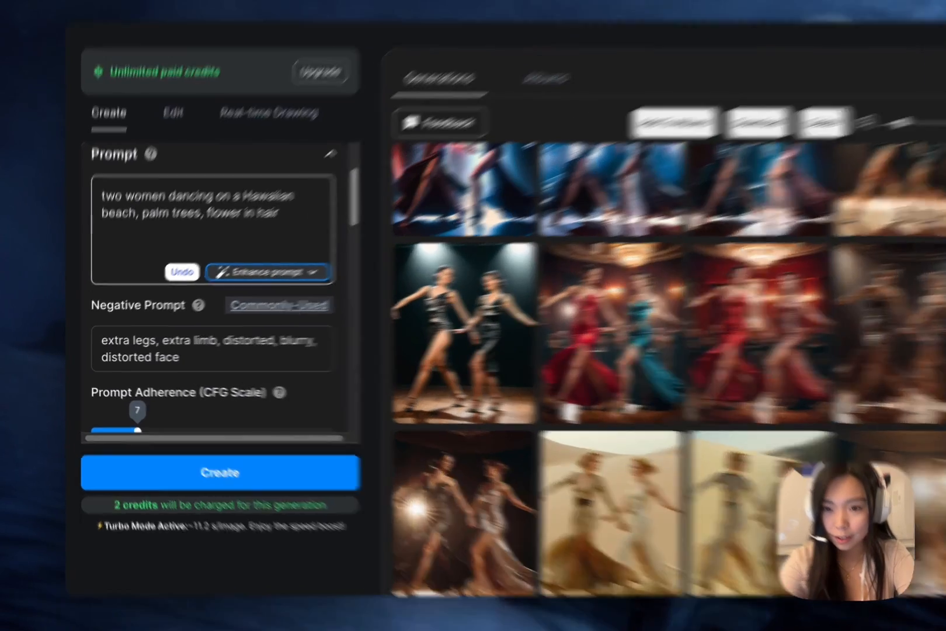
left_click(295, 272)
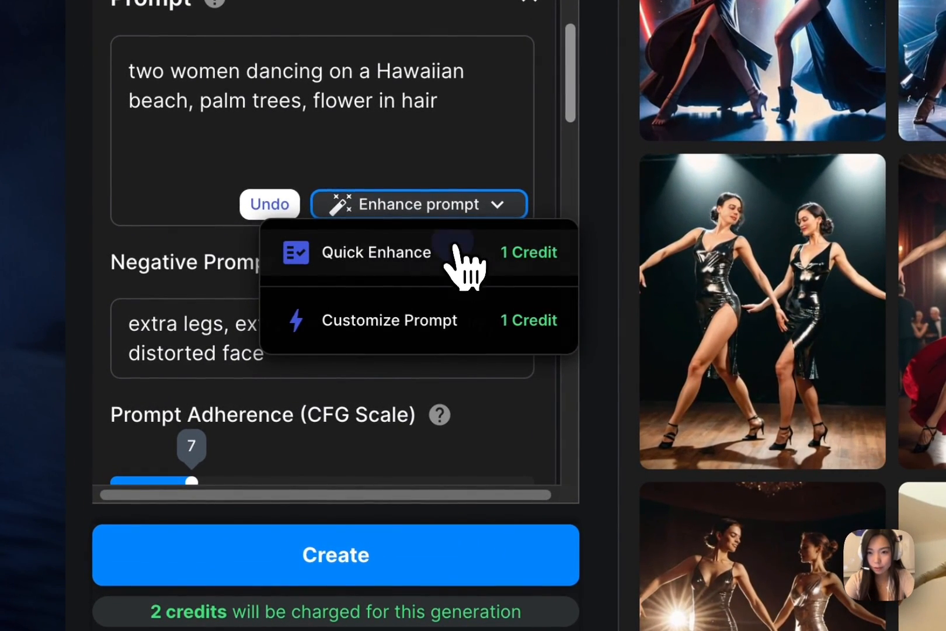
left_click(455, 249)
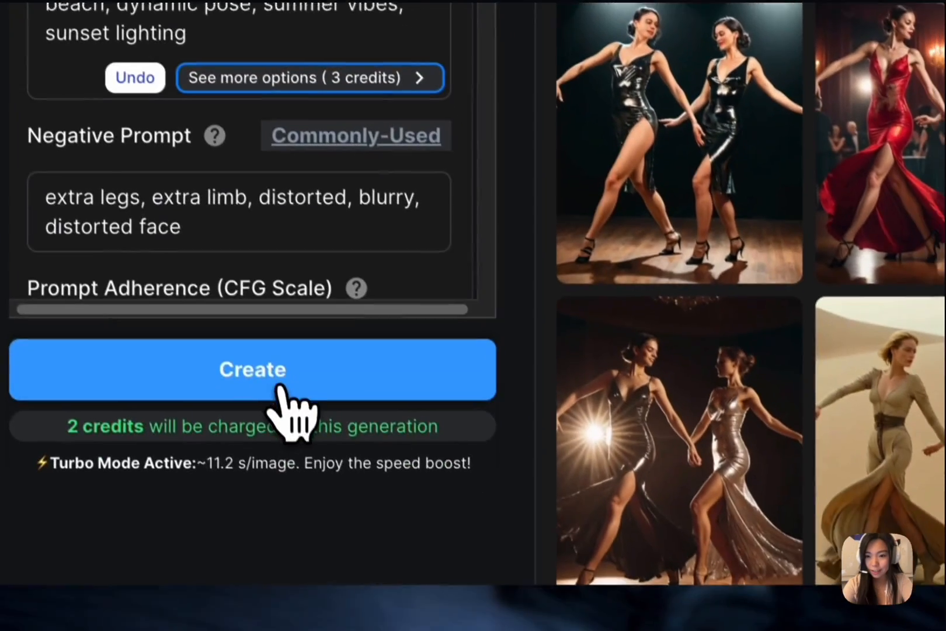
left_click(279, 390)
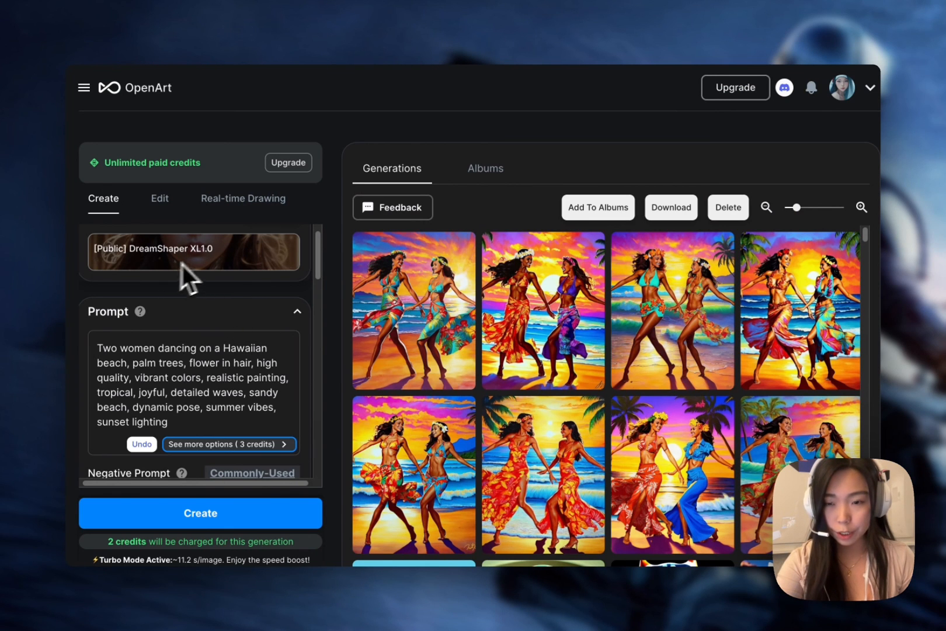
Open a generated sunset beach image and examine its generation settings and original pose reference image.
left_click(368, 259)
scroll(584, 444, "down", 3)
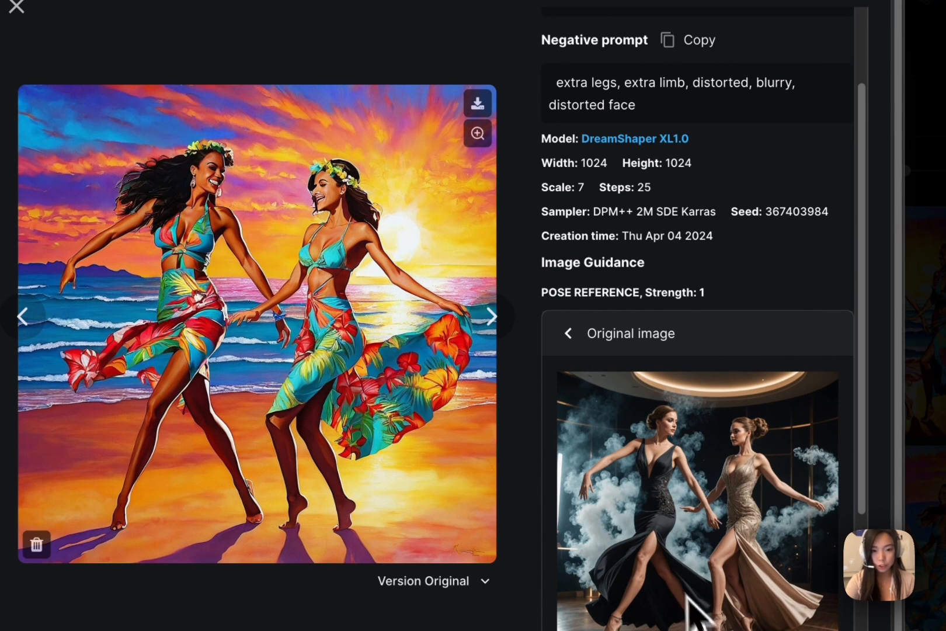
scroll(698, 618, "down", 2)
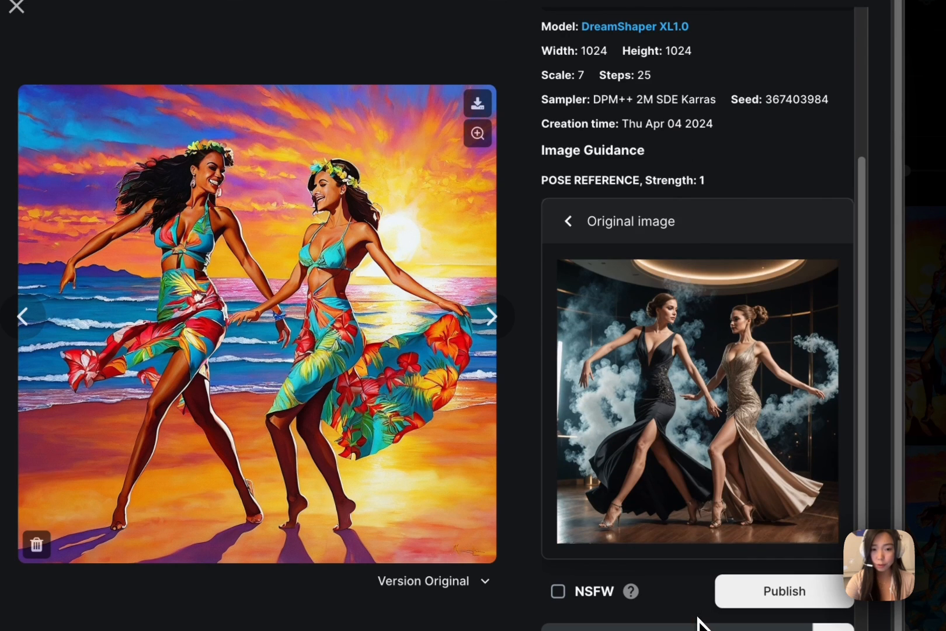
Go back and forth through the generated beach images, comparing the dancers' poses with the reference.
left_click(491, 316)
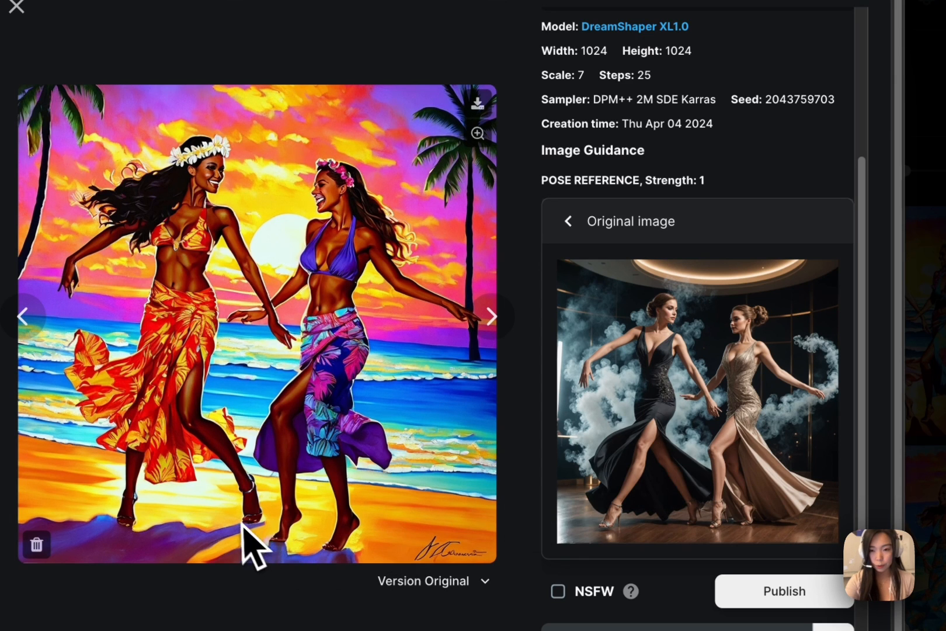
left_click(27, 329)
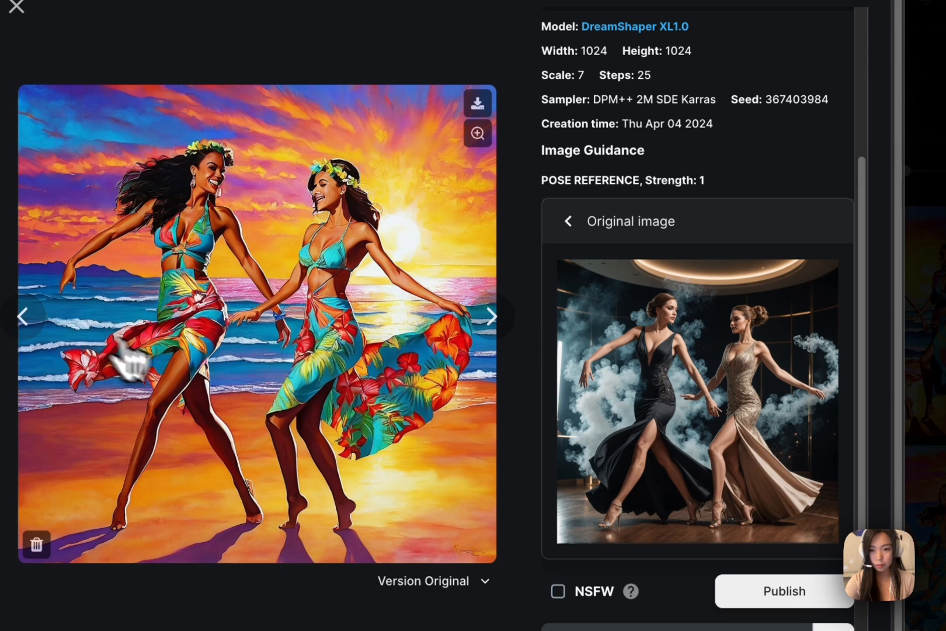
left_click(491, 317)
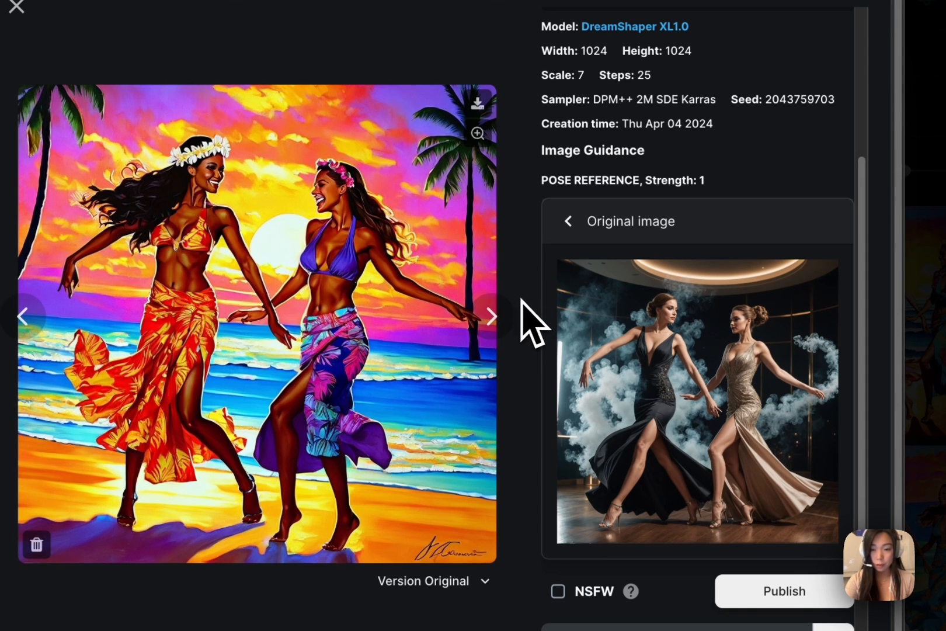
left_click(506, 321)
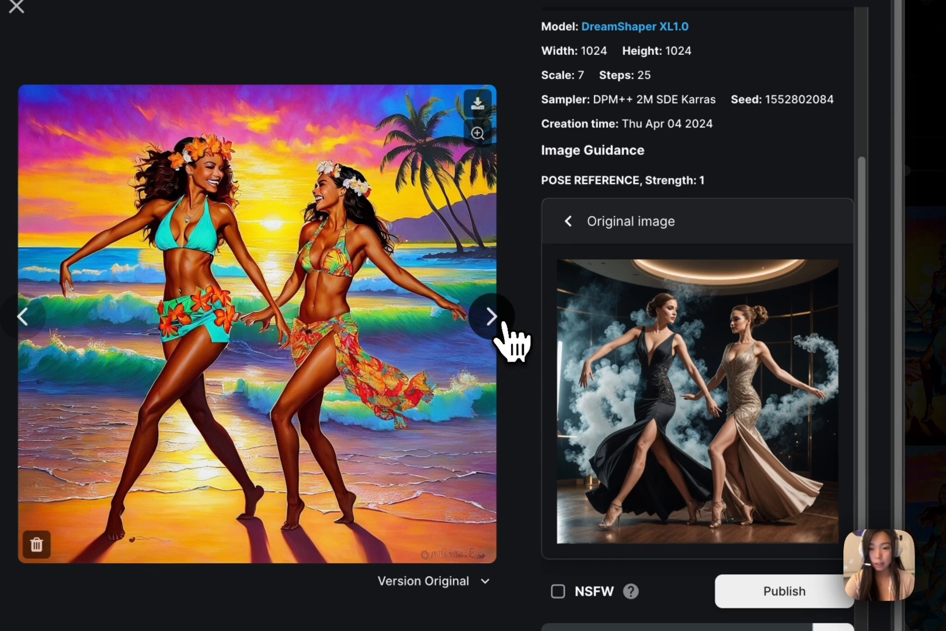
left_click(504, 324)
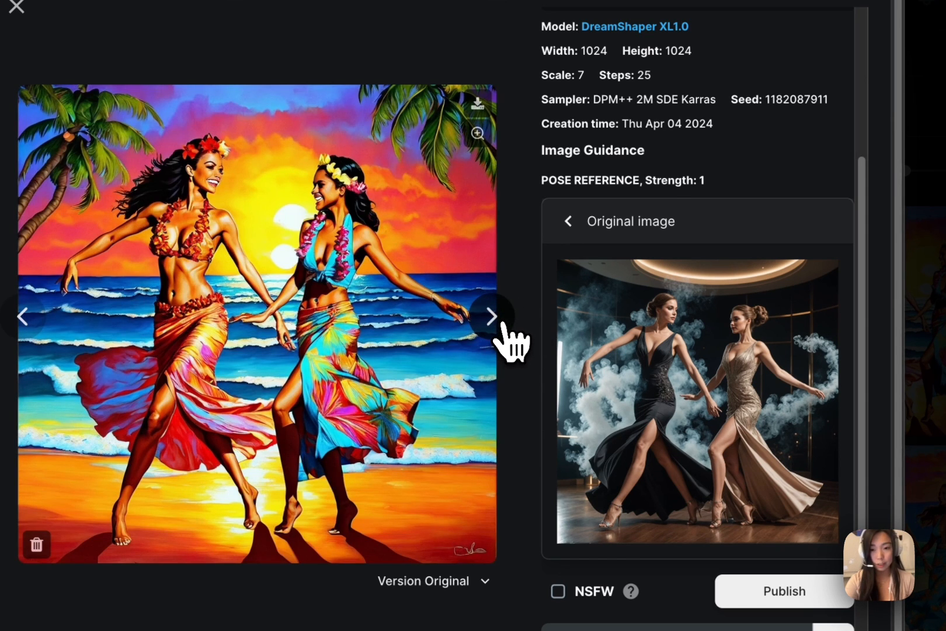
left_click(503, 325)
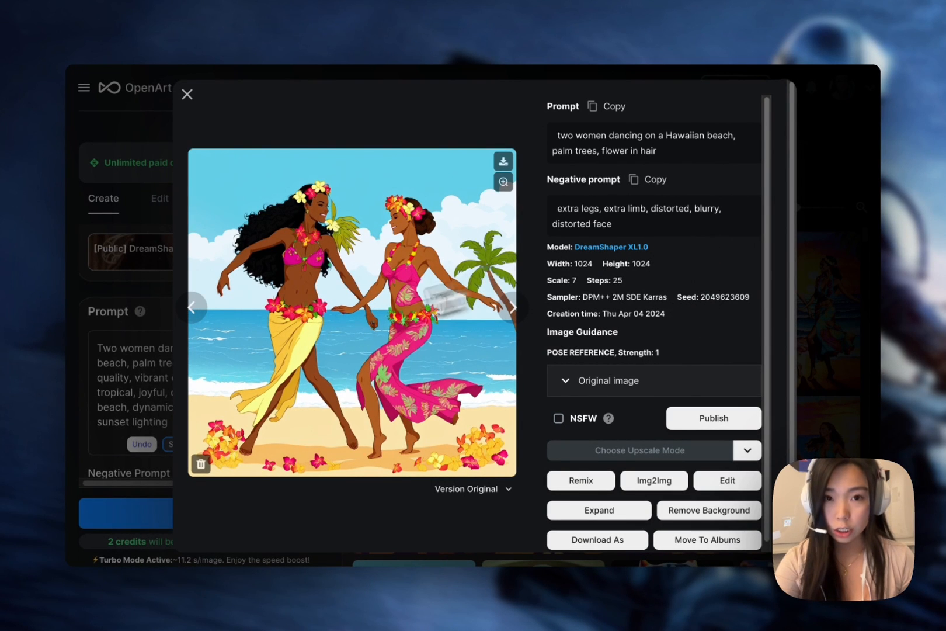
left_click(194, 308)
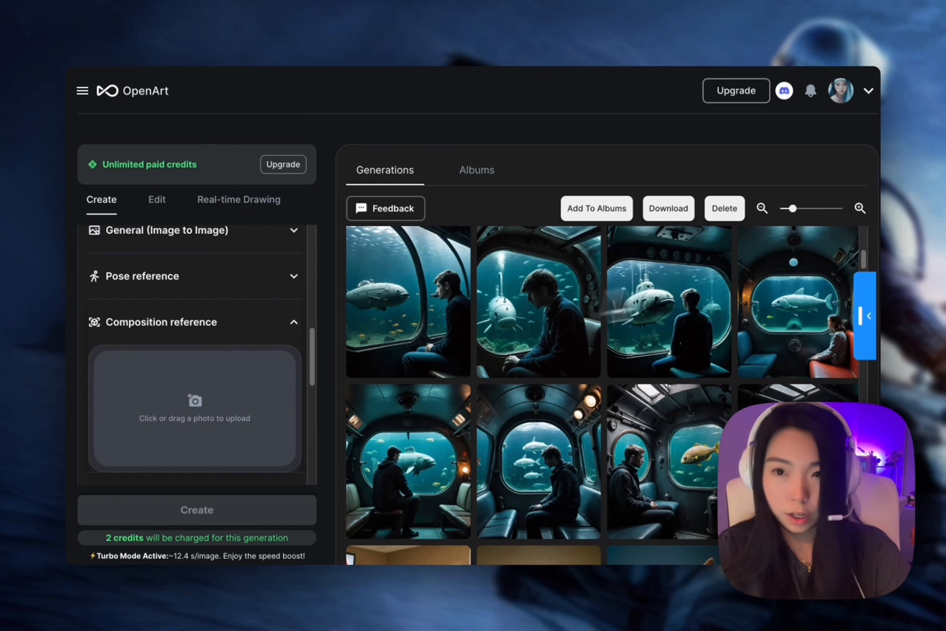
Upload the red "her" glasses-and-moustache poster as the composition reference and generate images with that reference switched off.
left_click_drag(935, 257, 253, 381)
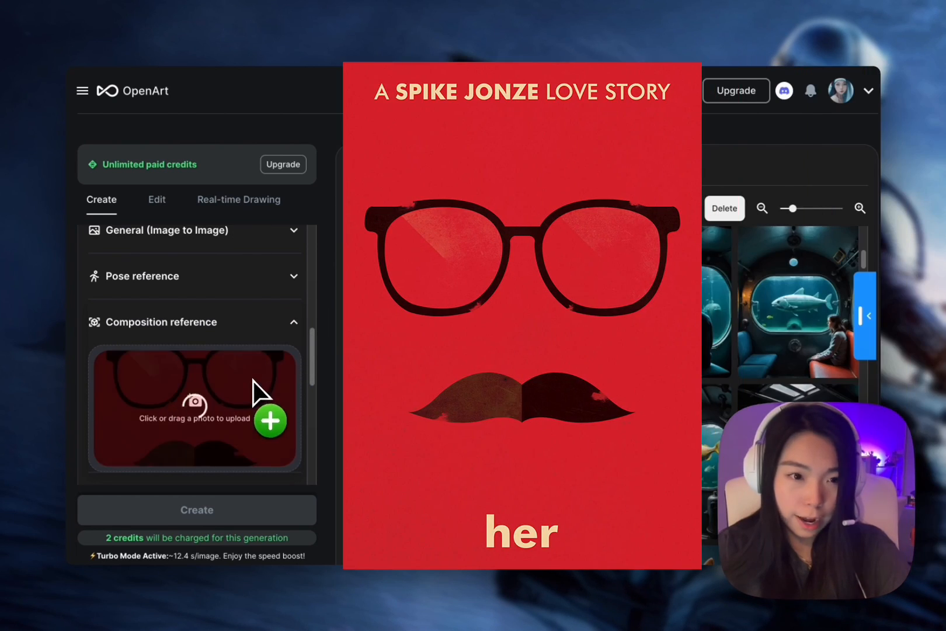
type("f")
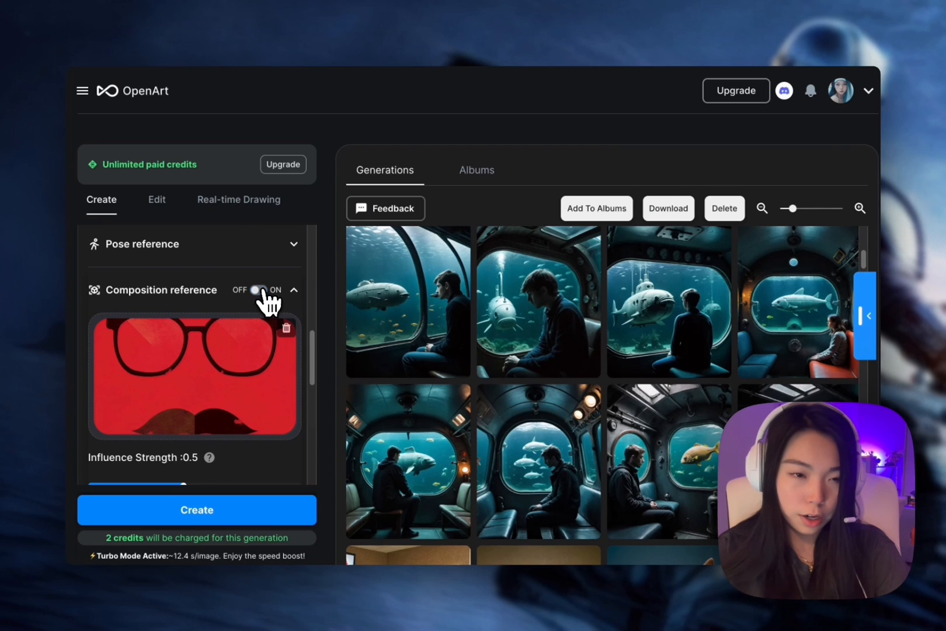
scroll(240, 318, "up", 1)
scroll(240, 318, "down", 1)
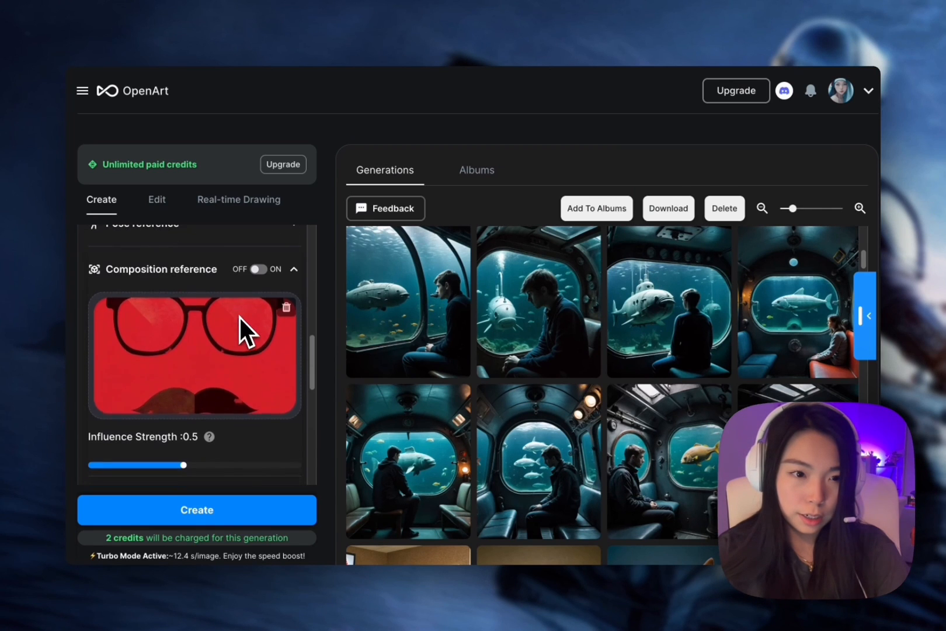
left_click(246, 513)
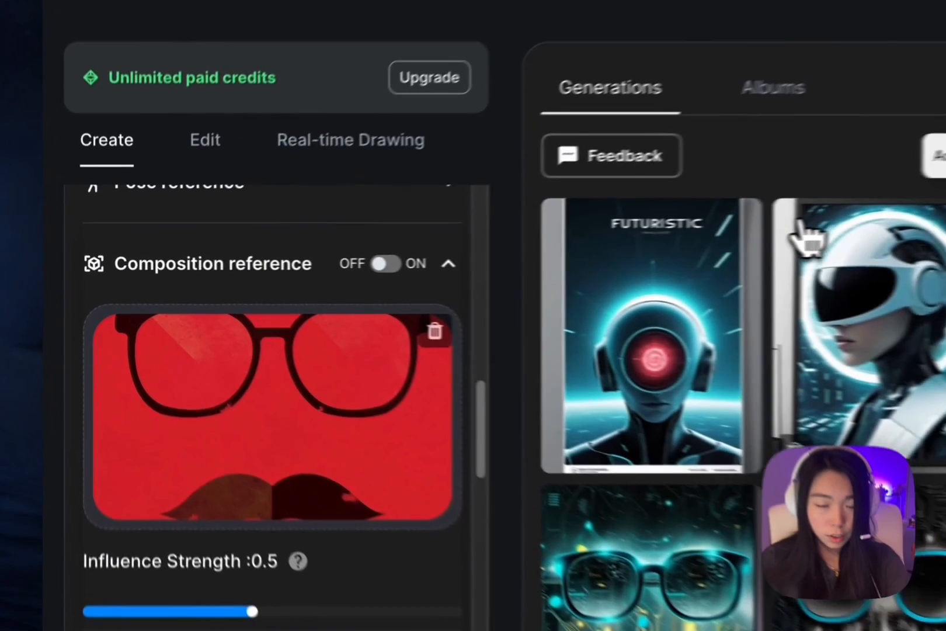
View the helmet portrait and the "FUTURISTIC" poster generated without the composition reference.
left_click(494, 250)
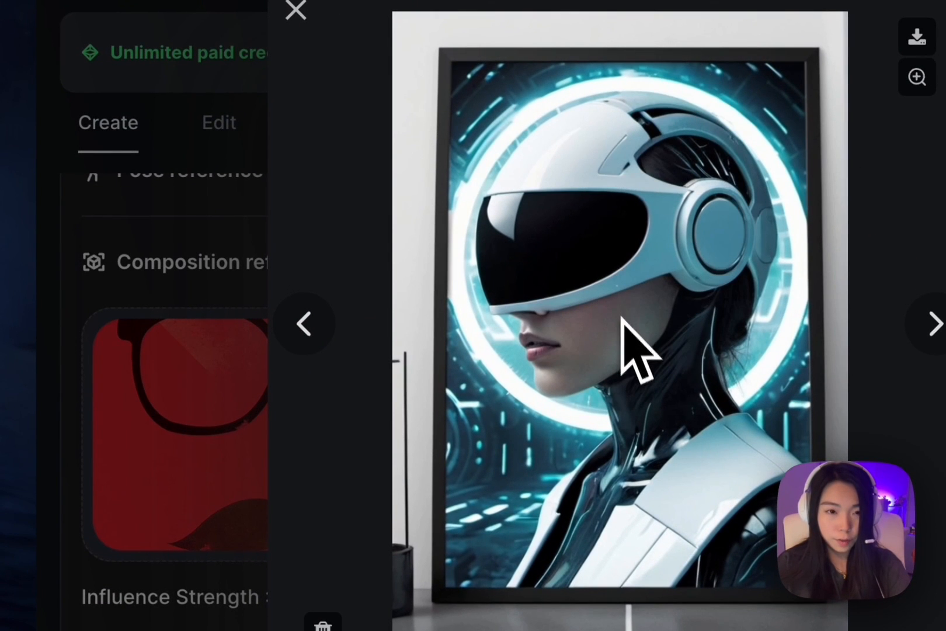
left_click(710, 1)
left_click(633, 235)
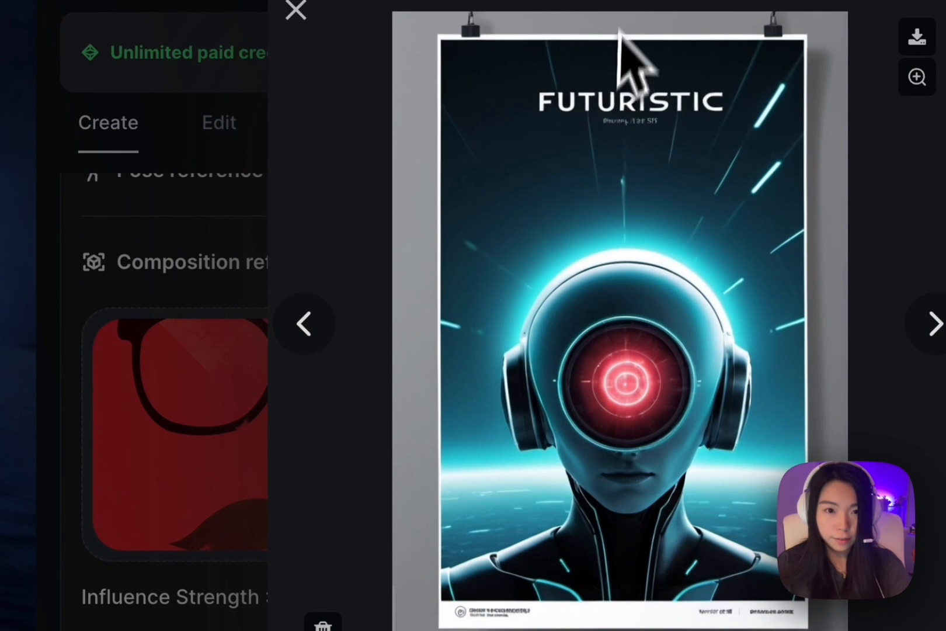
left_click(672, 97)
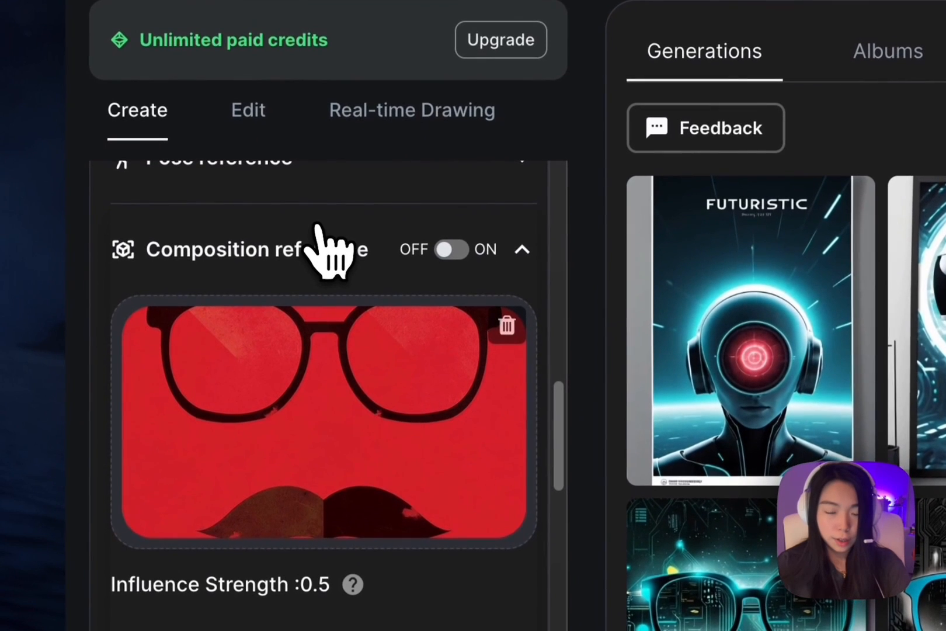
Switch the composition reference on and view the goggles and car posters generated with it.
left_click(453, 248)
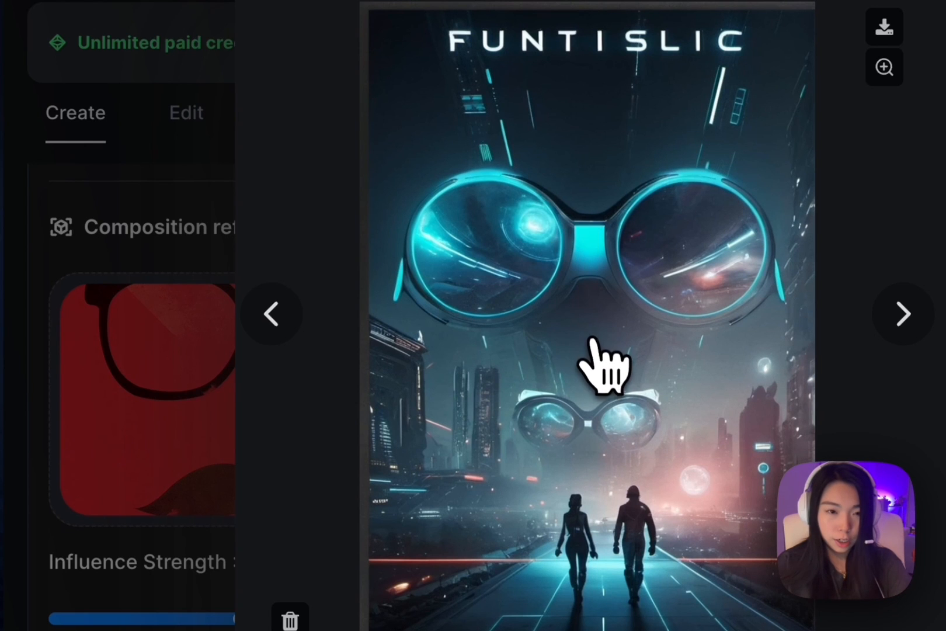
left_click(695, 7)
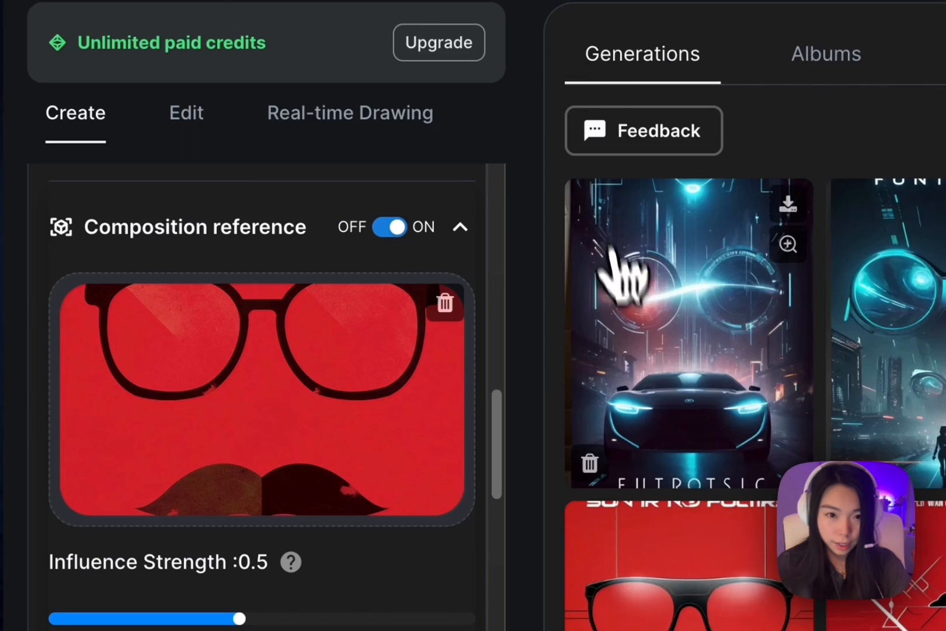
left_click(616, 257)
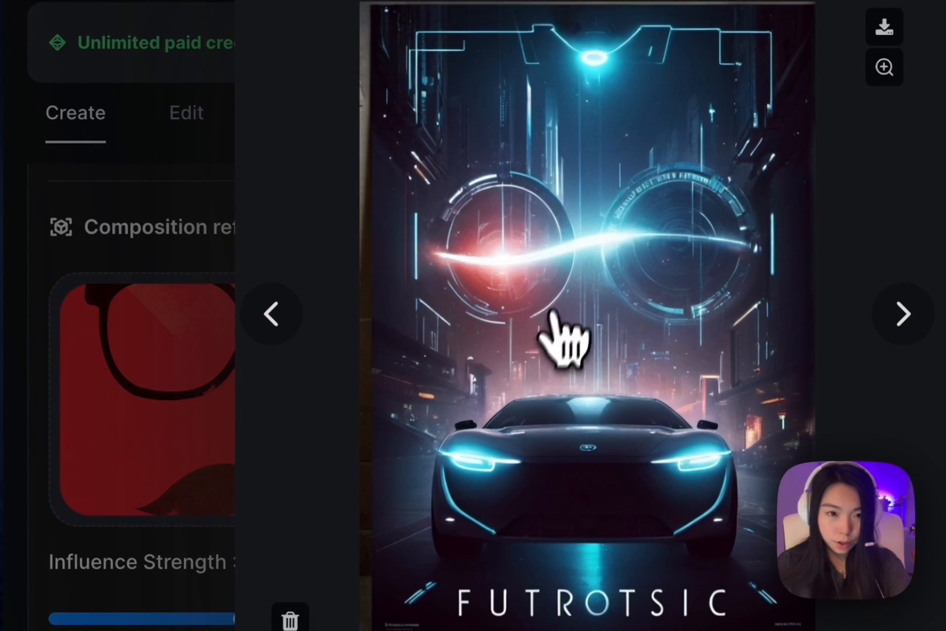
key("Escape")
scroll(345, 286, "up", 4)
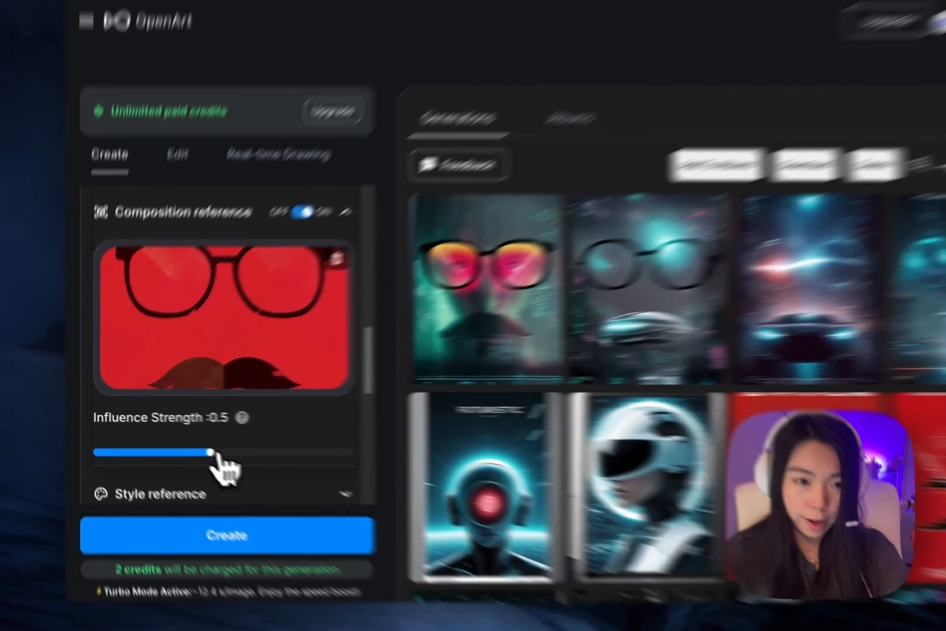
Generate images with the composition reference's influence strength set to 1 and compare a result with the red glasses-and-moustache poster.
left_click_drag(196, 442, 304, 444)
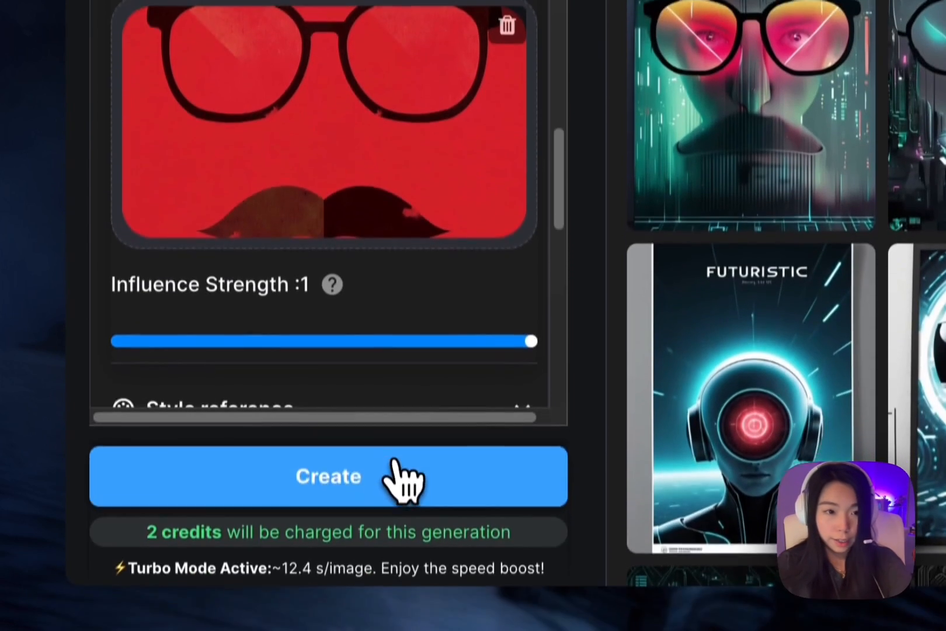
left_click(394, 473)
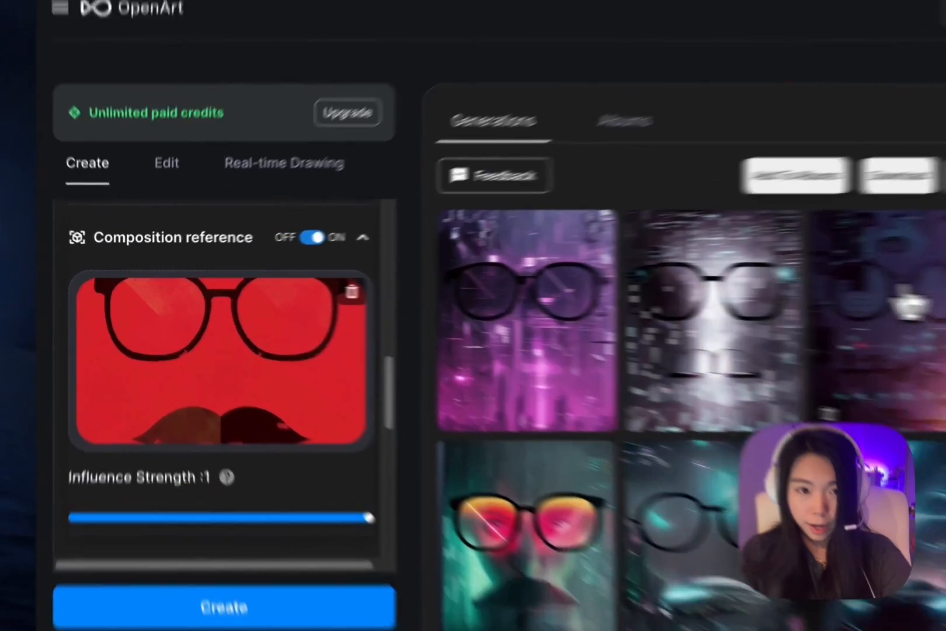
left_click(672, 295)
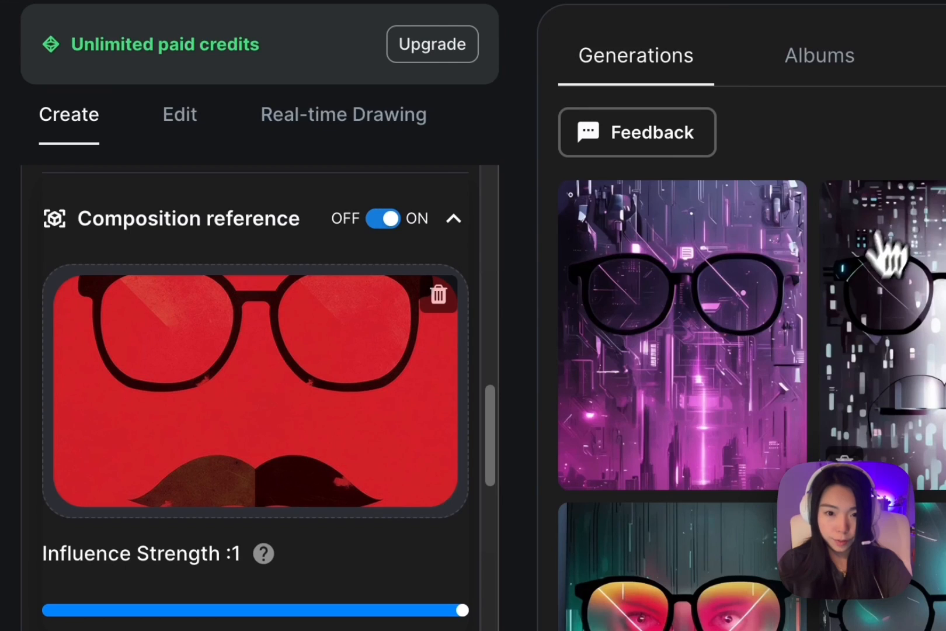
left_click(887, 260)
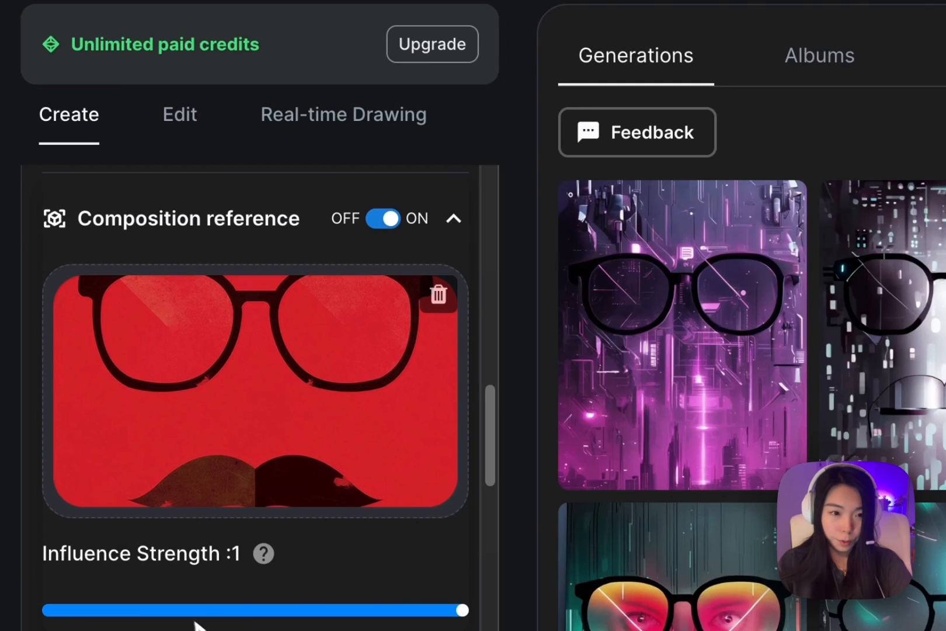
Generate images from the prompt "a street of shops" with the fantasy village painting as style reference at strength 0.5.
scroll(911, 605, "down", 1)
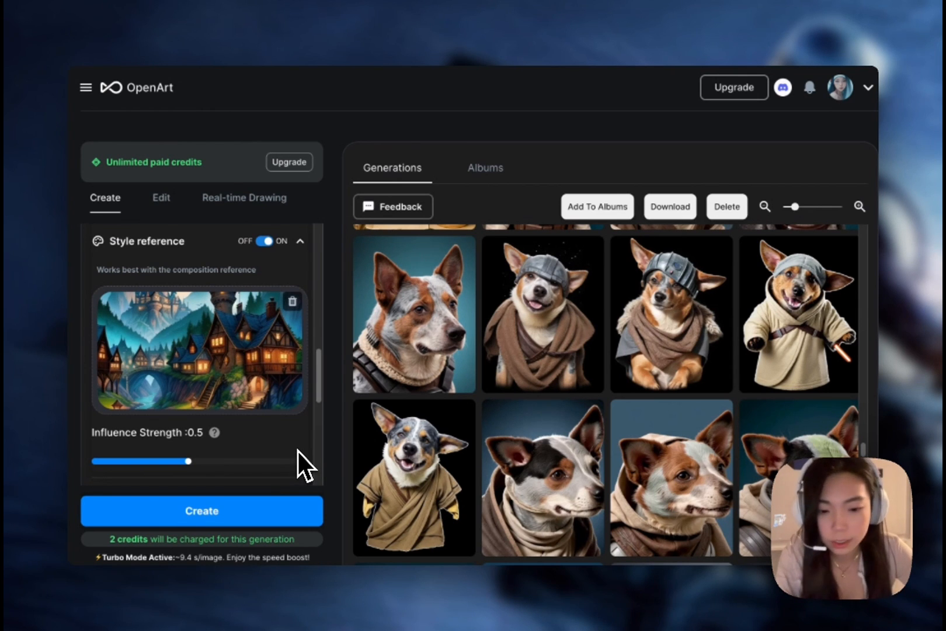
scroll(298, 451, "up", 10)
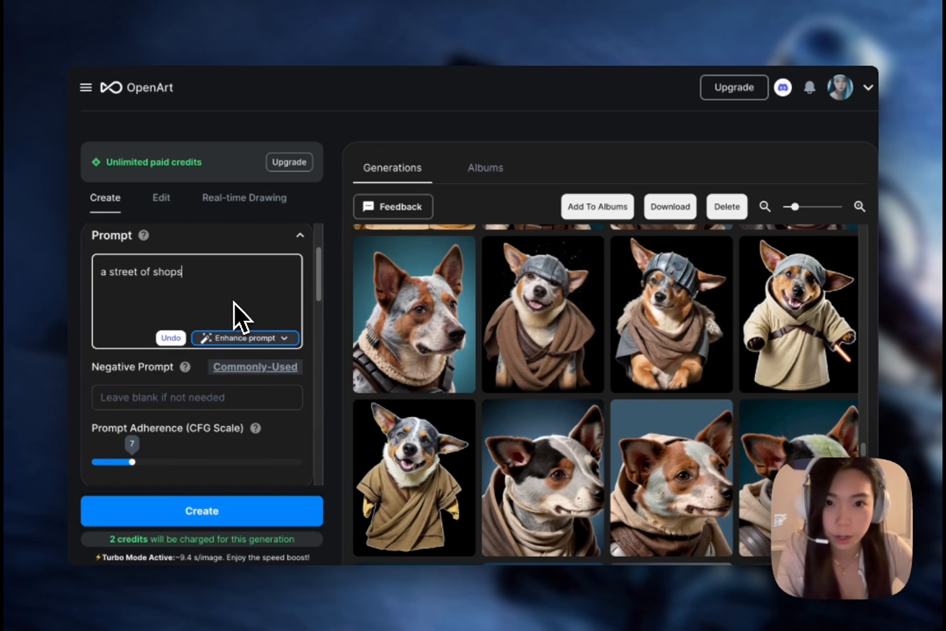
scroll(230, 462, "down", 4)
scroll(232, 454, "down", 3)
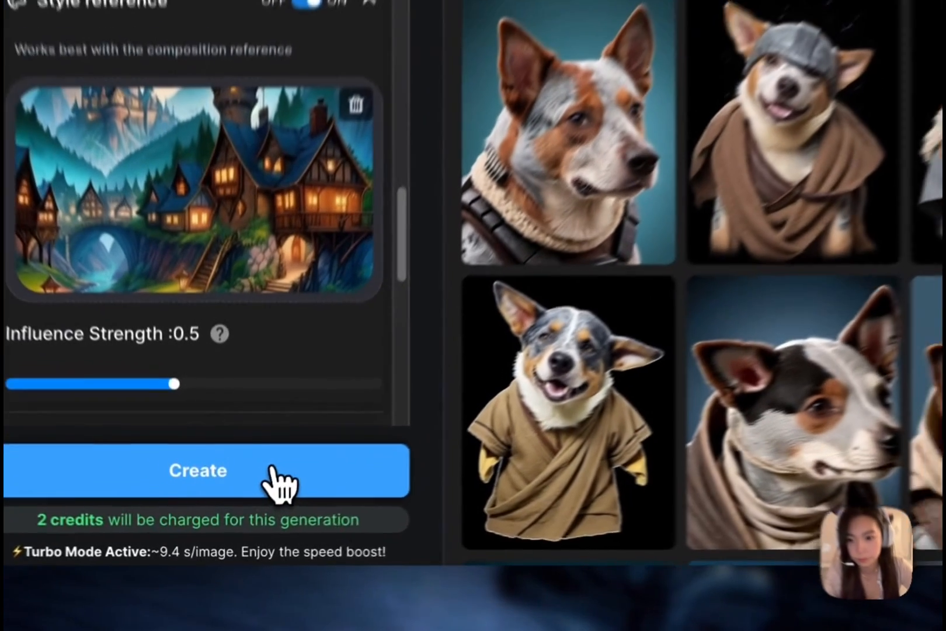
left_click(244, 509)
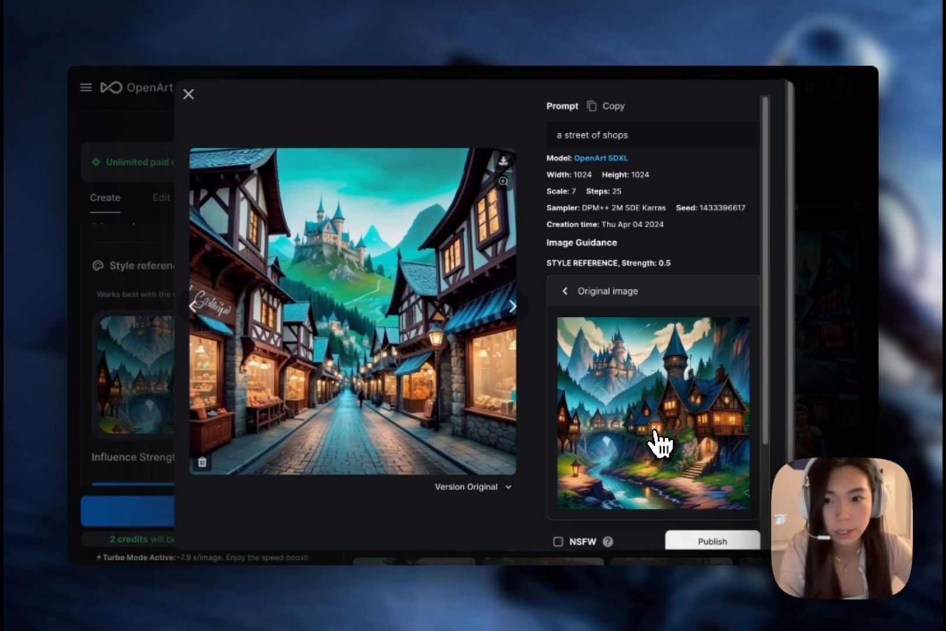
Browse the generated shop-street images, comparing their colours and architecture with the style reference, and close the viewer.
left_click(197, 310)
left_click(198, 310)
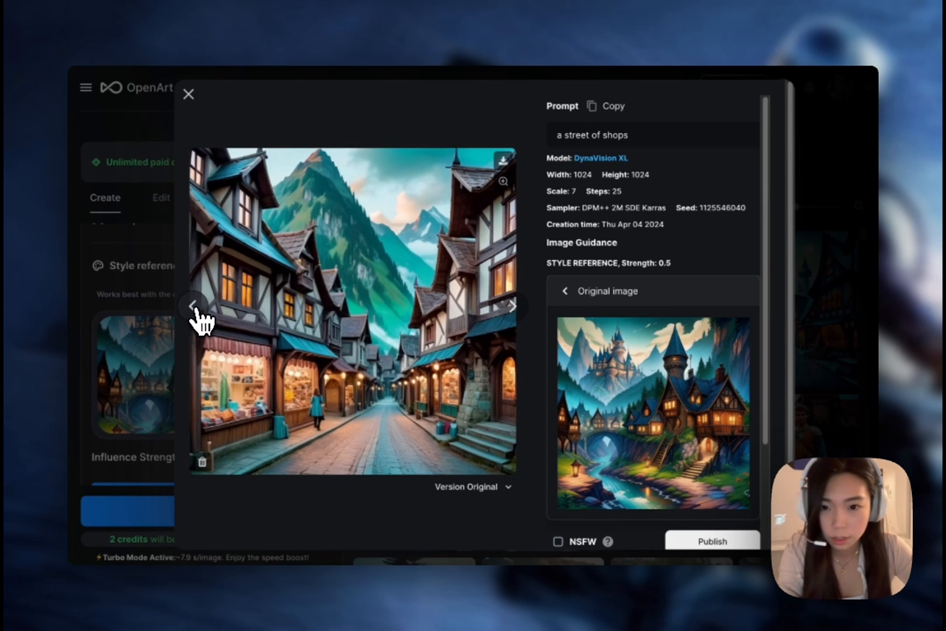
left_click(197, 310)
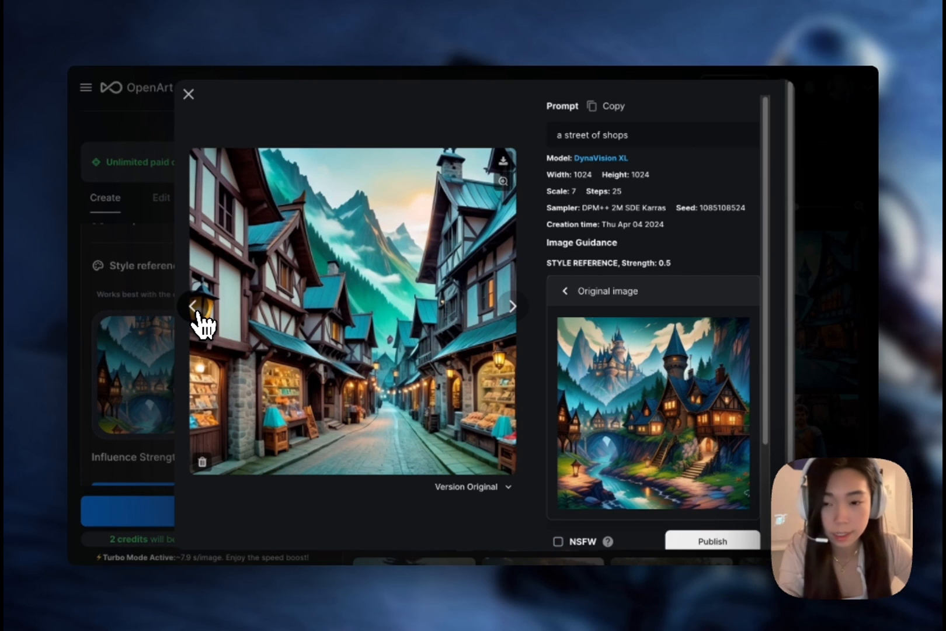
left_click(174, 310)
Change the prompt to "a man" and generate images with the same style reference.
scroll(186, 379, "up", 6)
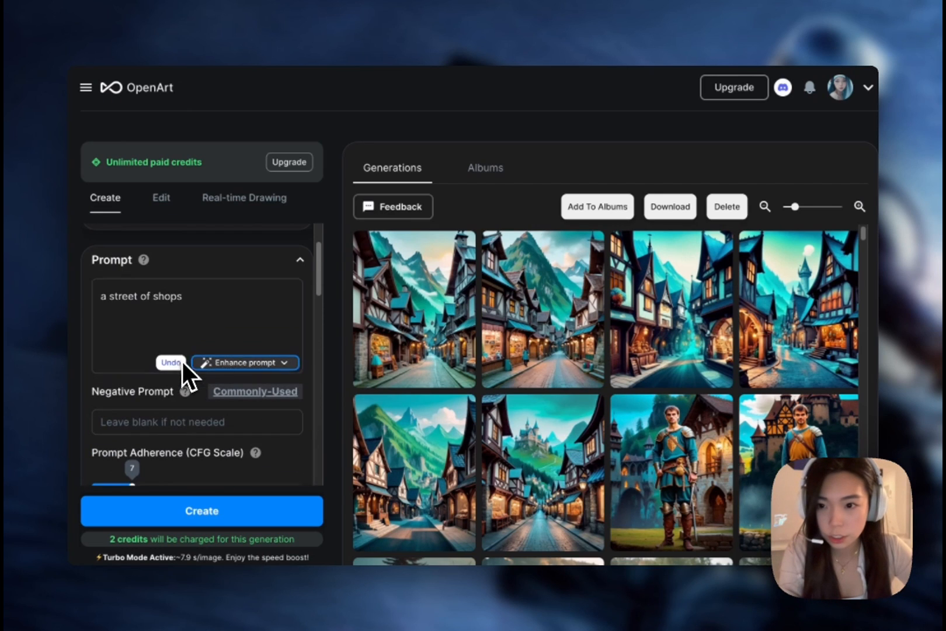
left_click(195, 322)
left_click_drag(106, 310, 110, 302)
left_click(114, 310)
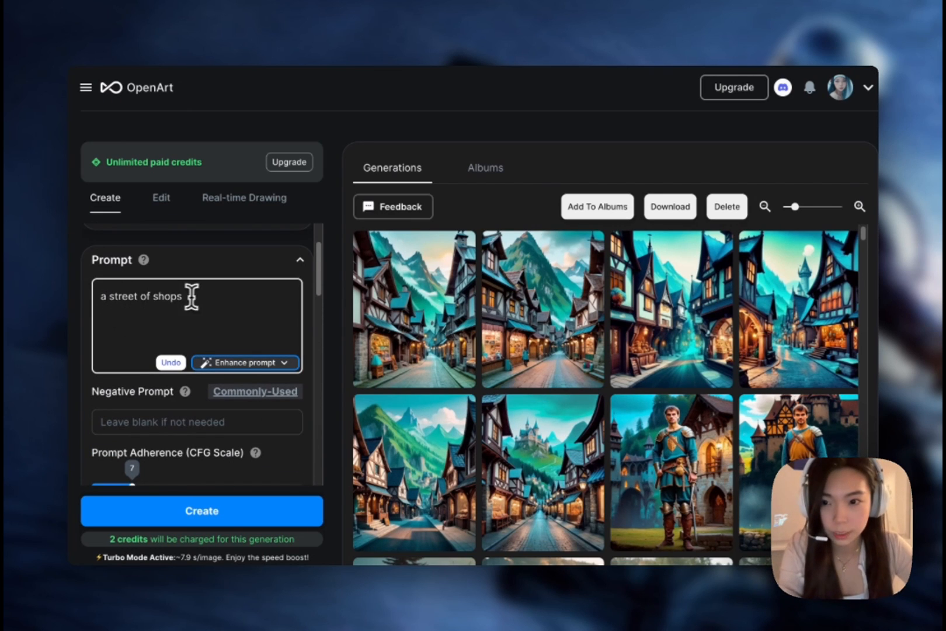
left_click_drag(191, 296, 109, 296)
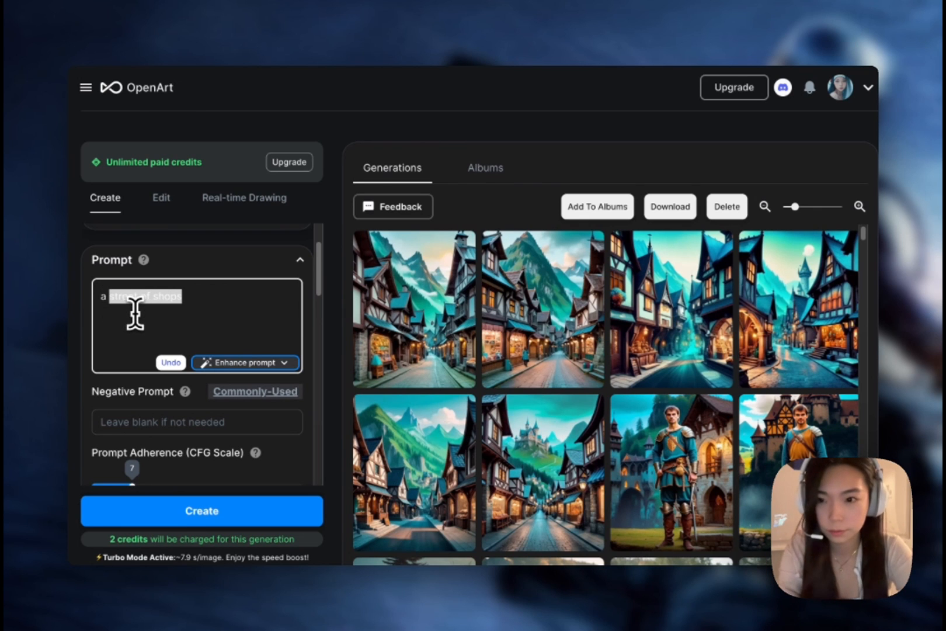
type("man")
left_click(206, 517)
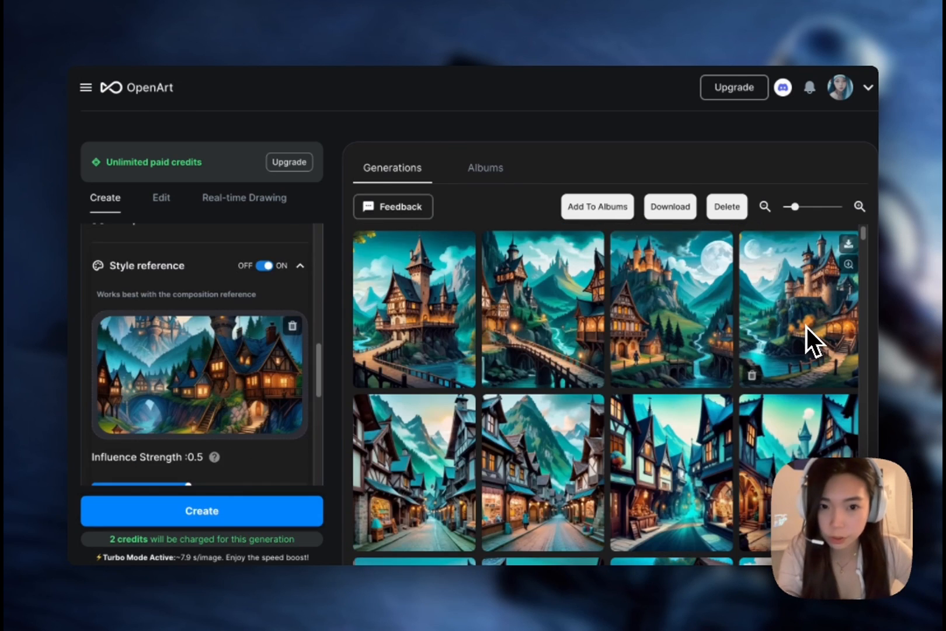
View the images generated for "a man" beside the original style image, checking whether the man is depicted.
scroll(127, 391, "up", 10)
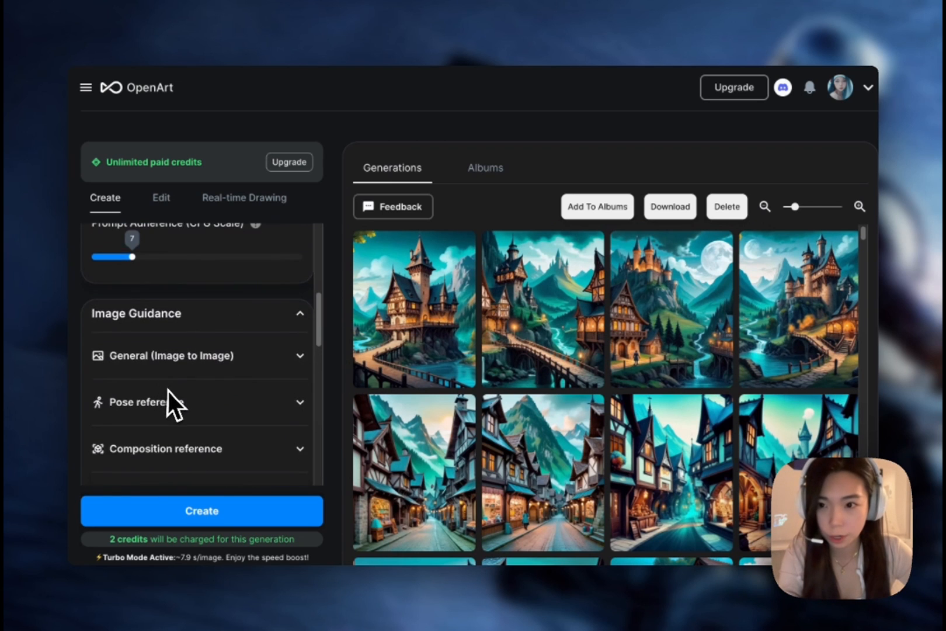
scroll(170, 392, "up", 2)
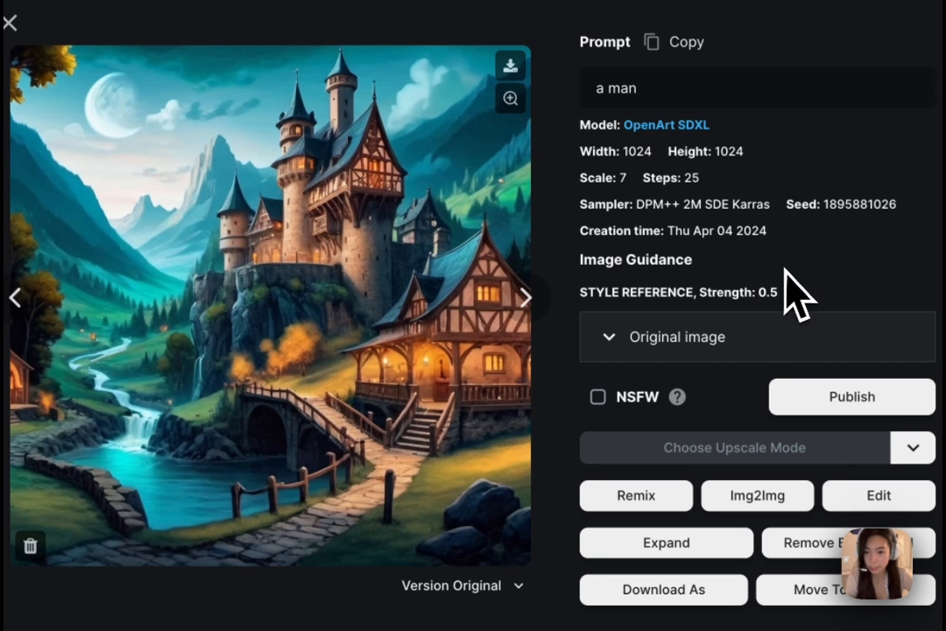
left_click(742, 340)
left_click(11, 309)
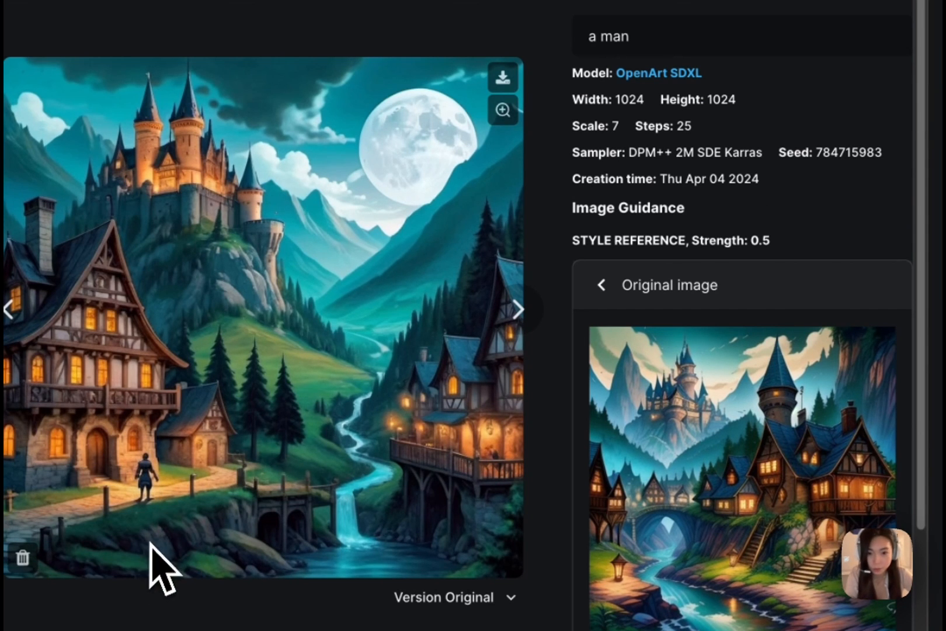
left_click(9, 309)
left_click(8, 312)
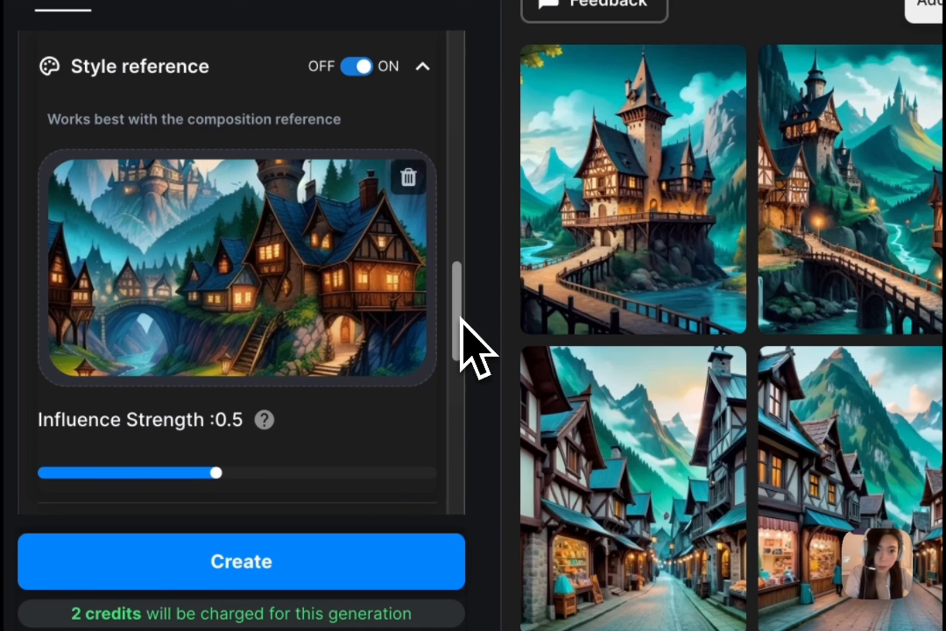
Expand the "a man" prompt into a detailed portrait description with Quick Enhance.
left_click_drag(461, 320, 469, 137)
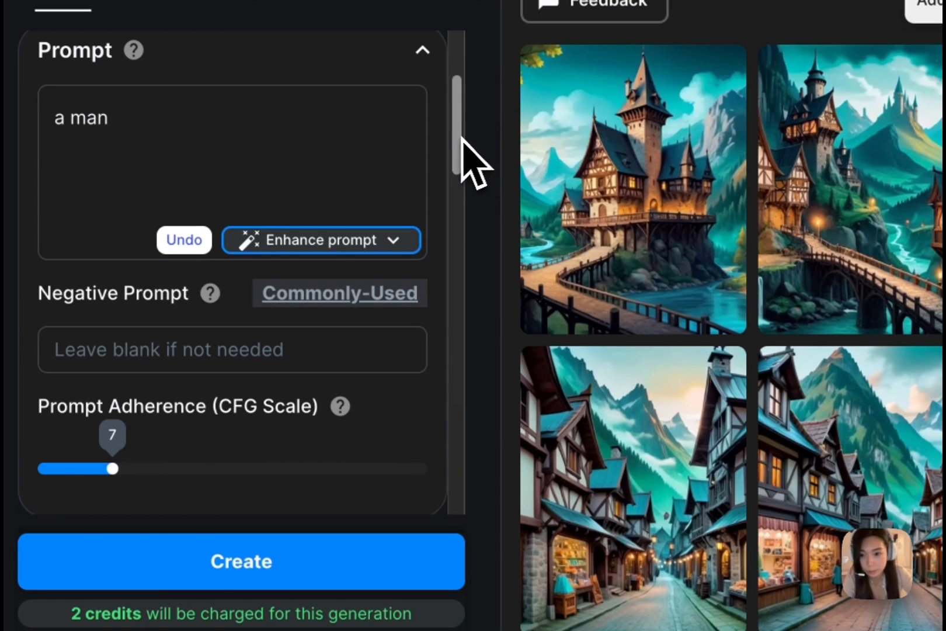
left_click(359, 240)
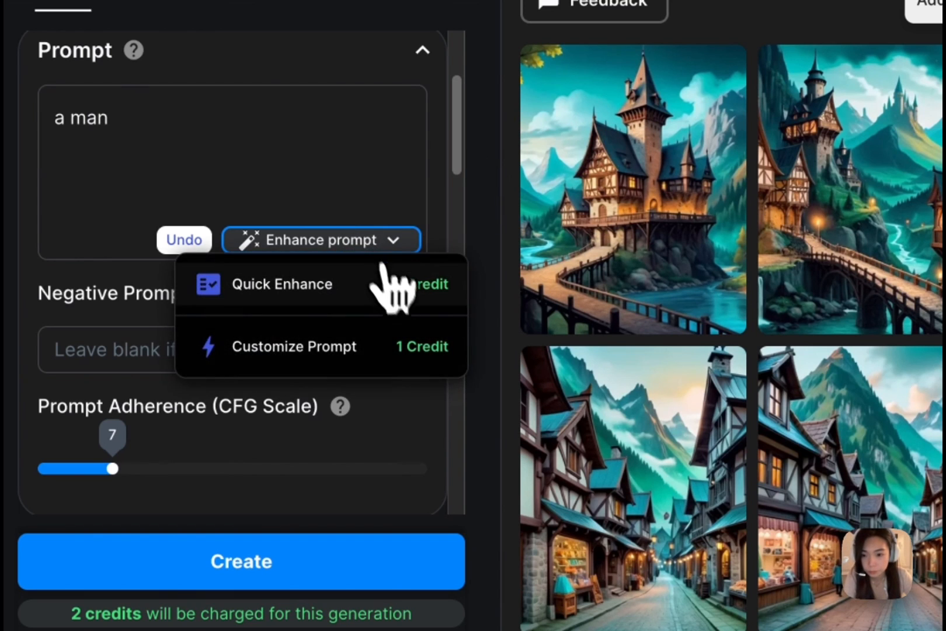
left_click(381, 280)
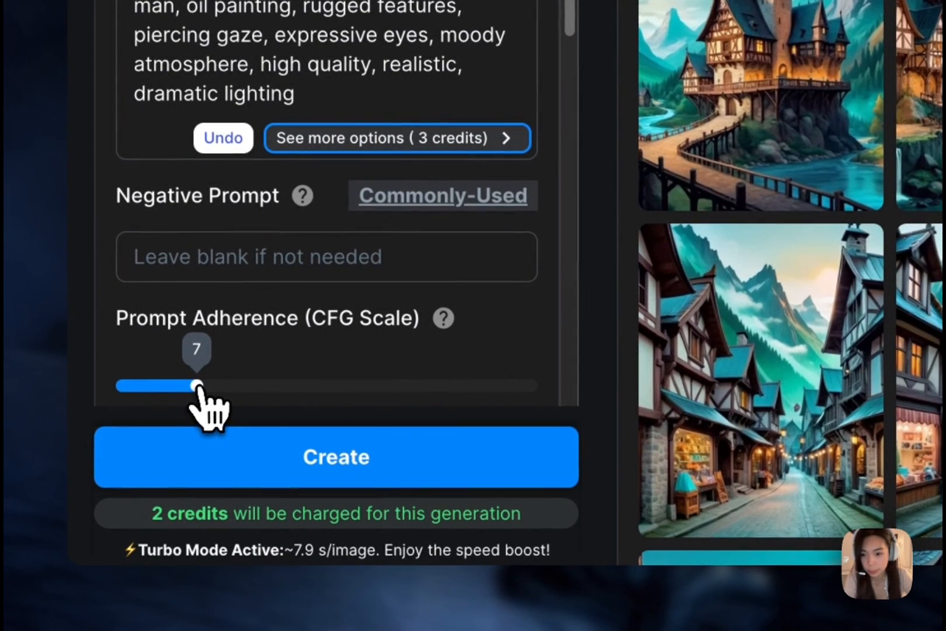
Set the Prompt Adherence (CFG Scale) to 14 and generate images from the enhanced portrait prompt.
left_click_drag(115, 495, 143, 497)
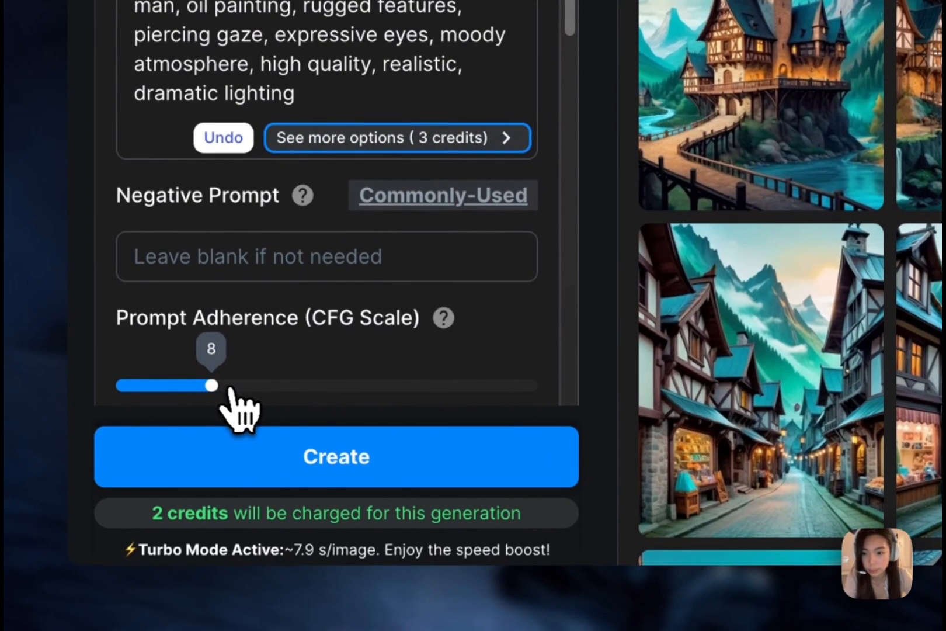
left_click_drag(229, 388, 300, 385)
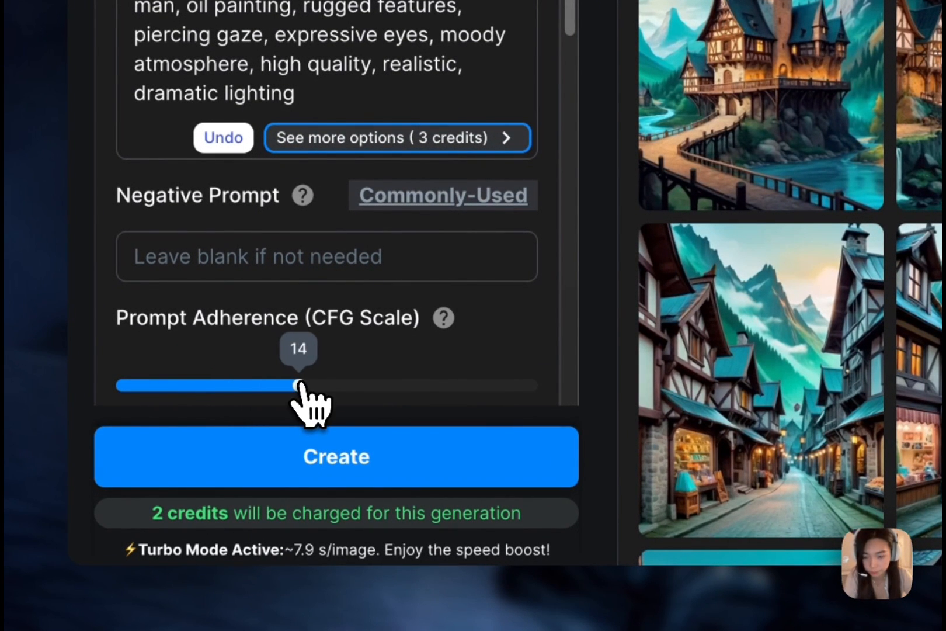
left_click(315, 462)
Browse the generated portraits of the contemplative man, comparing them with the village style reference, and close the viewer.
scroll(508, 351, "down", 3)
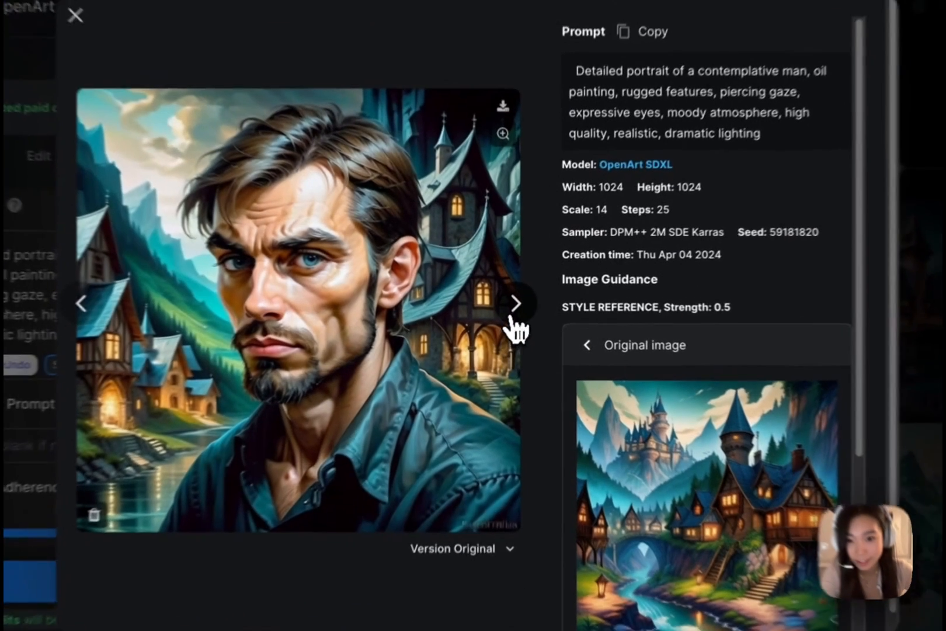
left_click(513, 306)
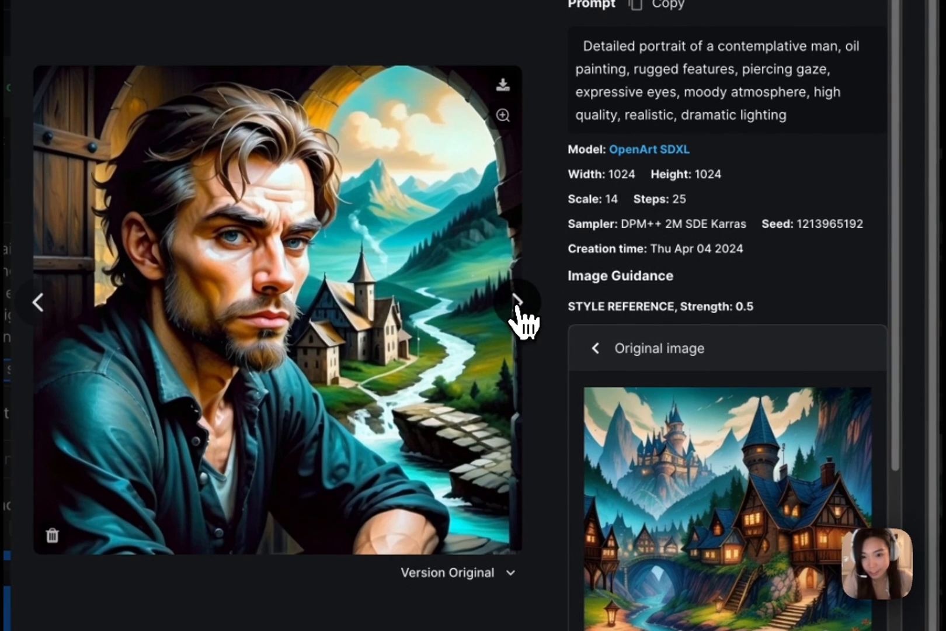
left_click(517, 306)
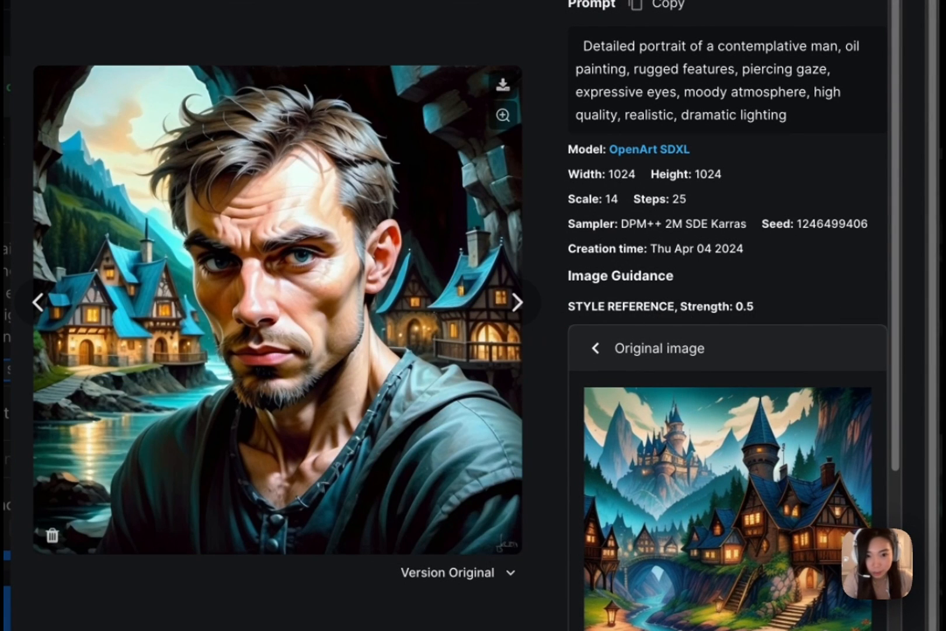
left_click(940, 351)
Add the full-body photo of the standing man as composition reference at strength 0.75 and generate images combined with the style reference.
scroll(27, 430, "down", 5)
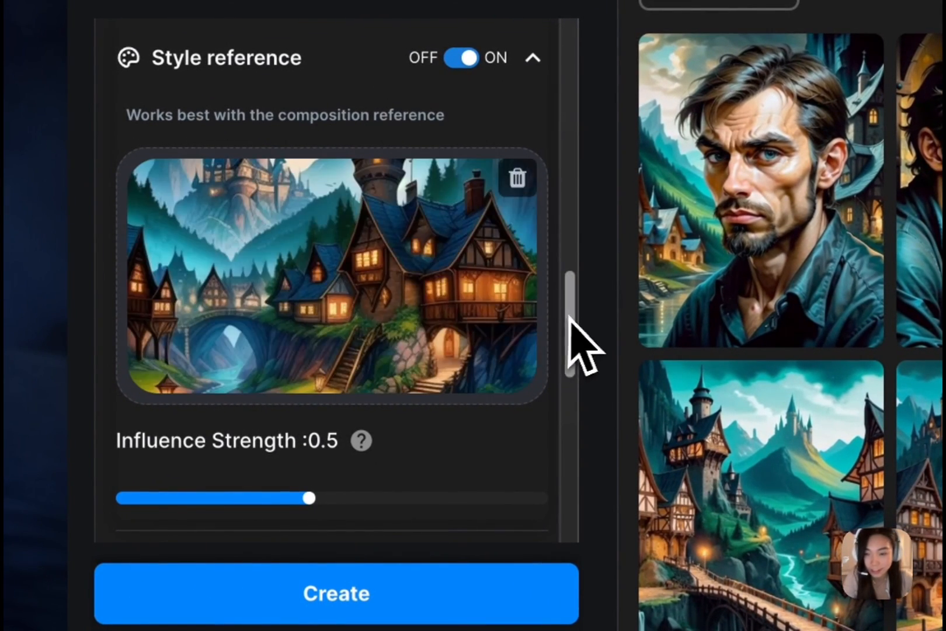
left_click_drag(571, 321, 575, 232)
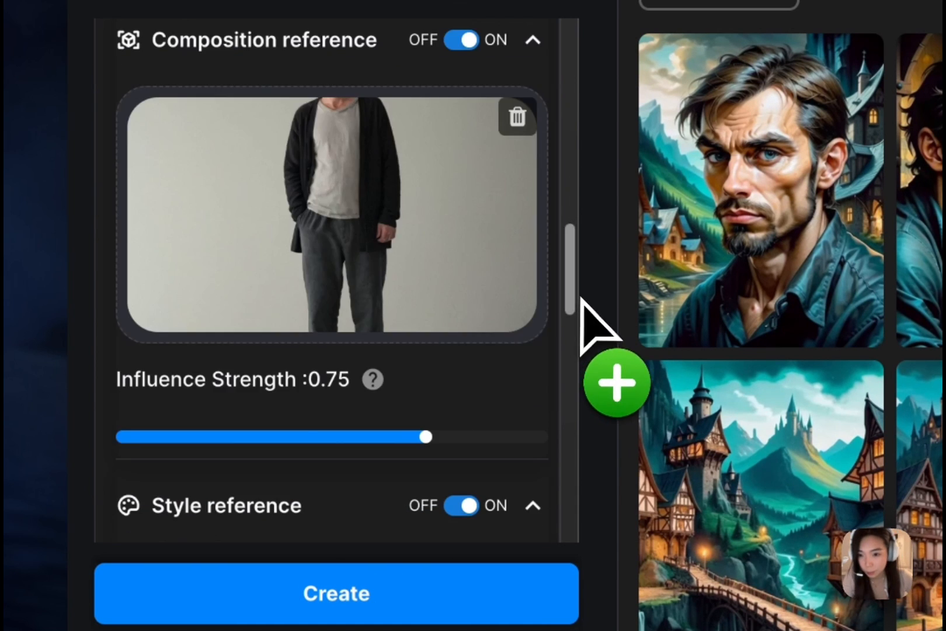
left_click_drag(581, 297, 481, 285)
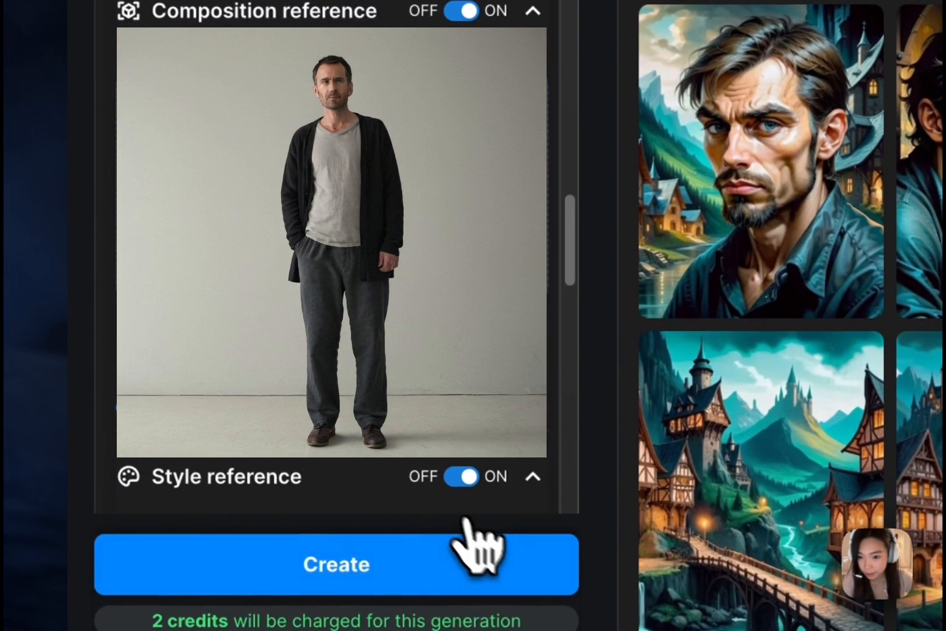
left_click(500, 567)
Browse the images of the standing man in the village, comparing them with both the style and composition references.
scroll(504, 503, "up", 8)
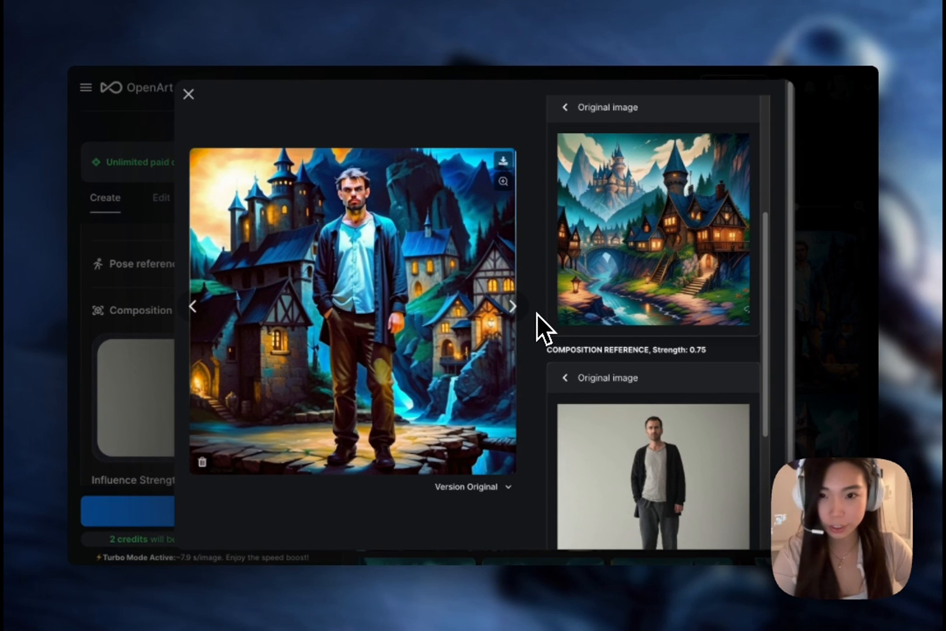
scroll(660, 449, "down", 2)
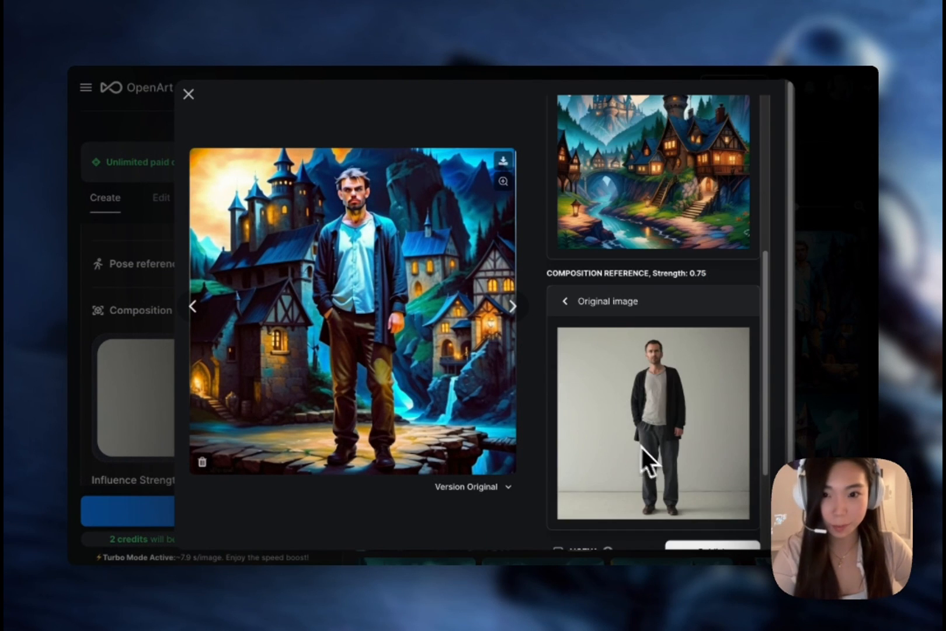
left_click(514, 306)
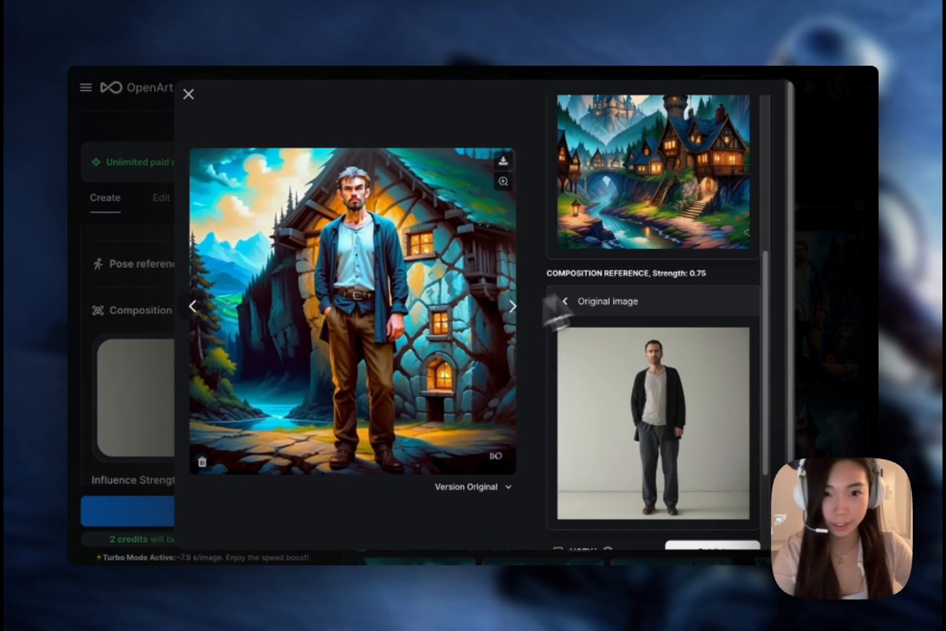
left_click(514, 306)
left_click(514, 306)
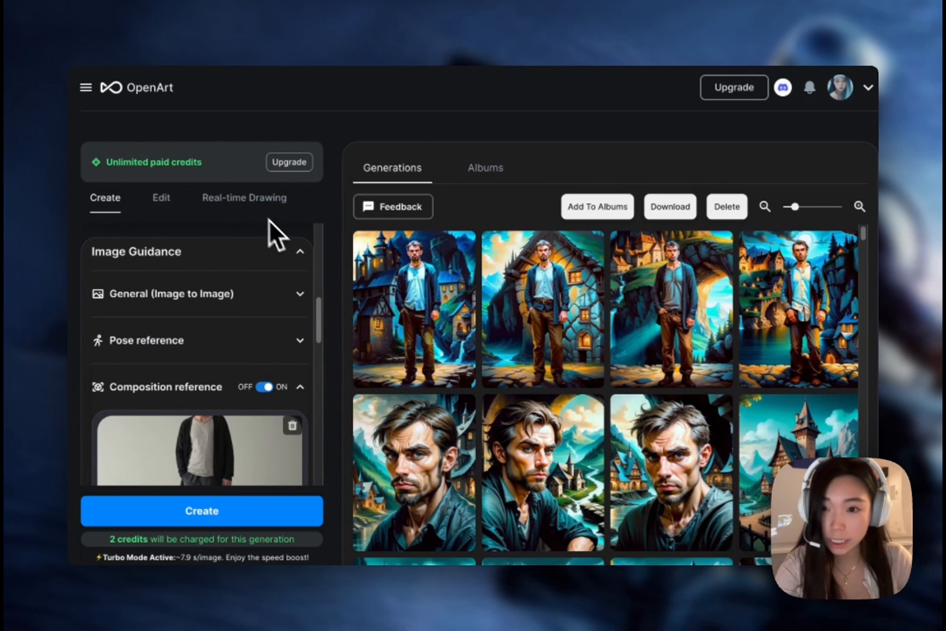
scroll(258, 244, "up", 1)
scroll(263, 322, "down", 2)
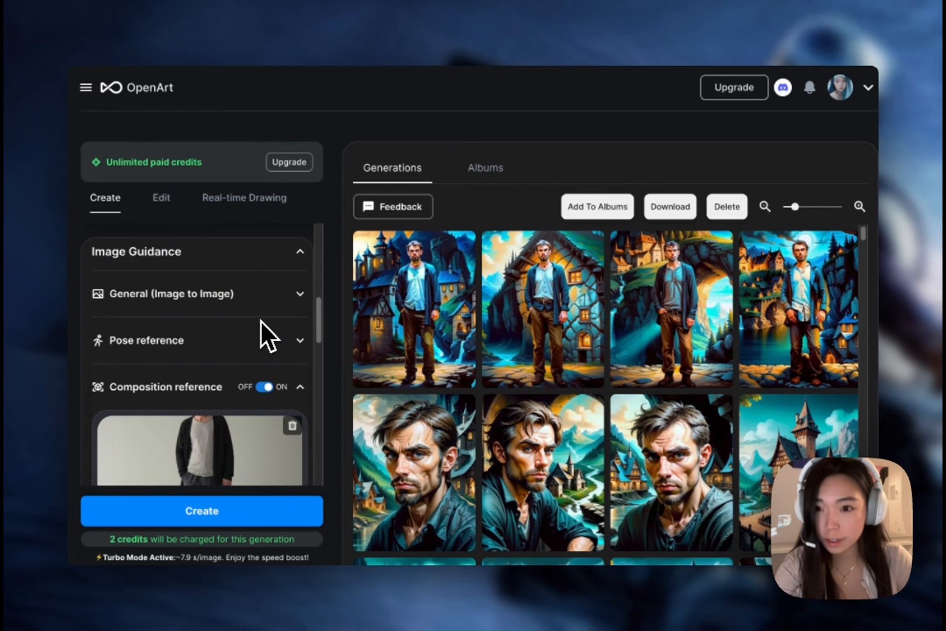
scroll(236, 333, "up", 2)
scroll(267, 315, "down", 1)
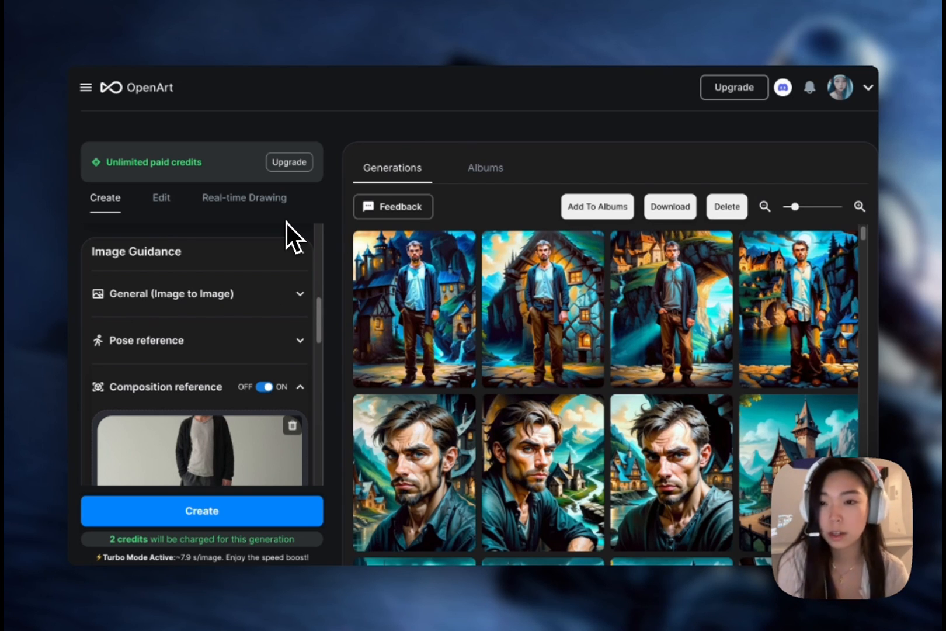
Add racer_openart.jpg, the photo of the helmeted racer, as the General (Image to Image) reference.
scroll(287, 223, "down", 3)
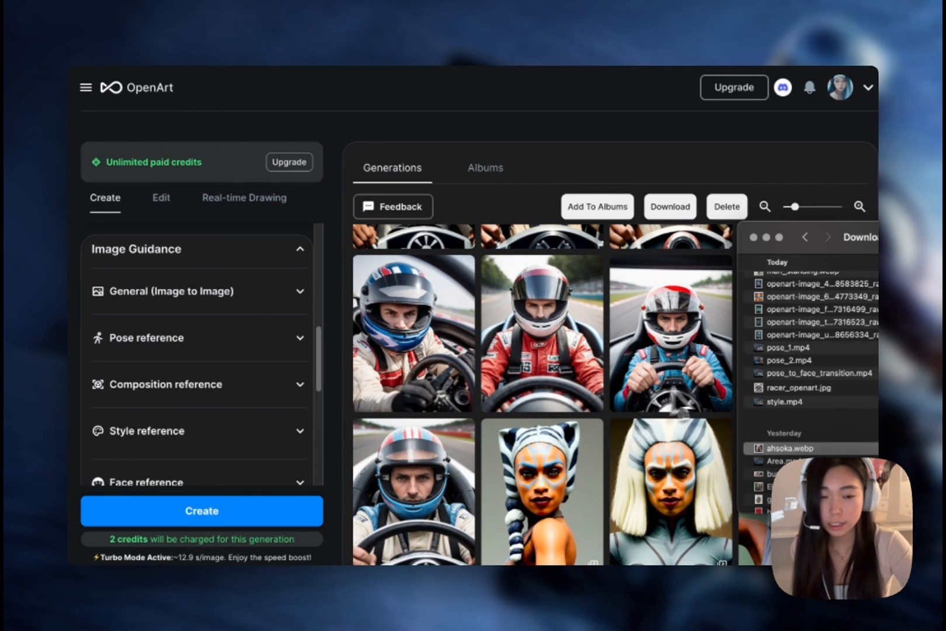
scroll(468, 370, "down", 2)
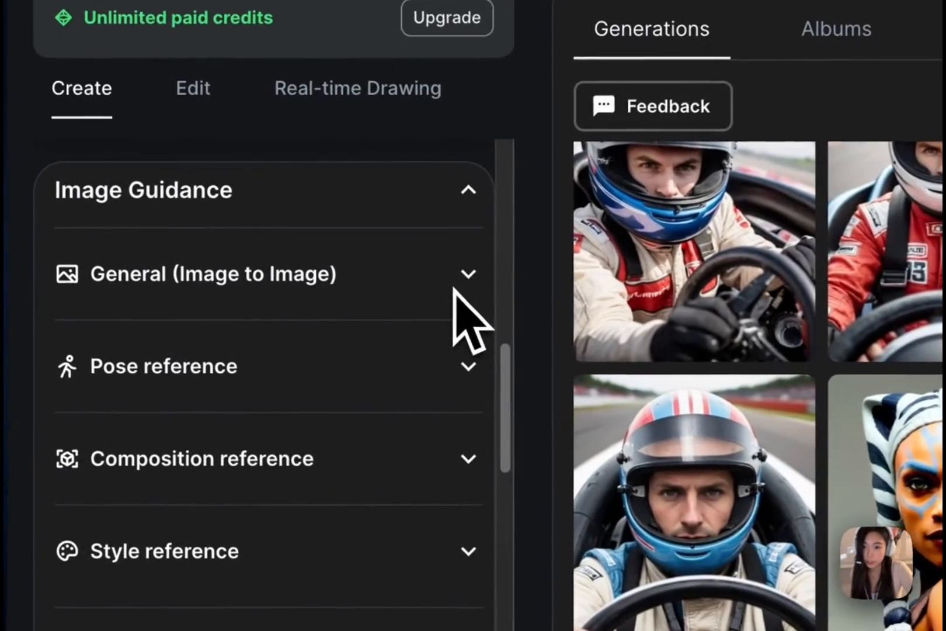
left_click(299, 295)
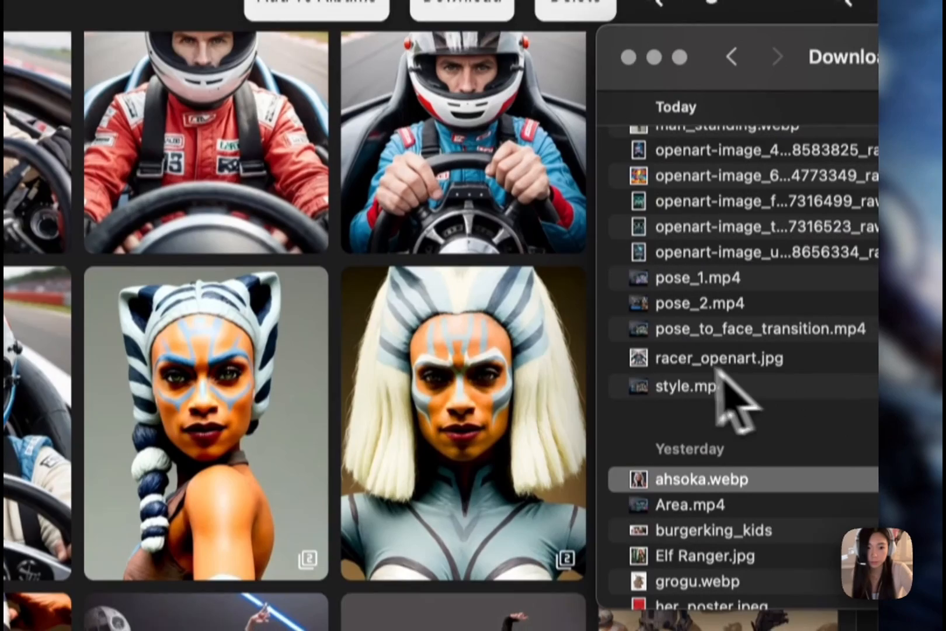
left_click_drag(663, 377, 153, 353)
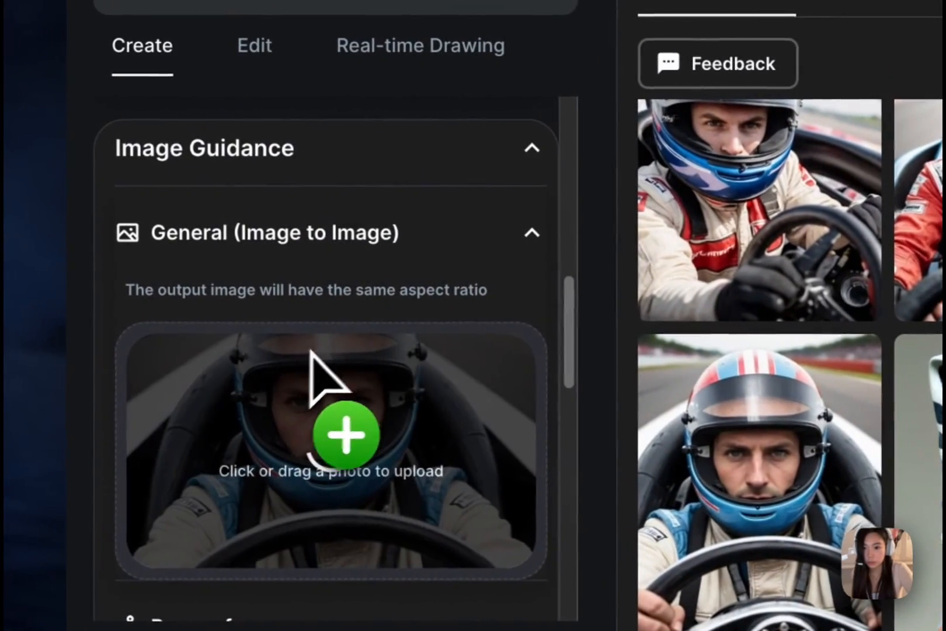
Add ahsoka.webp as face reference and generate images from the prompt of Ahsoka Tano holding a steering wheel.
scroll(336, 254, "down", 2)
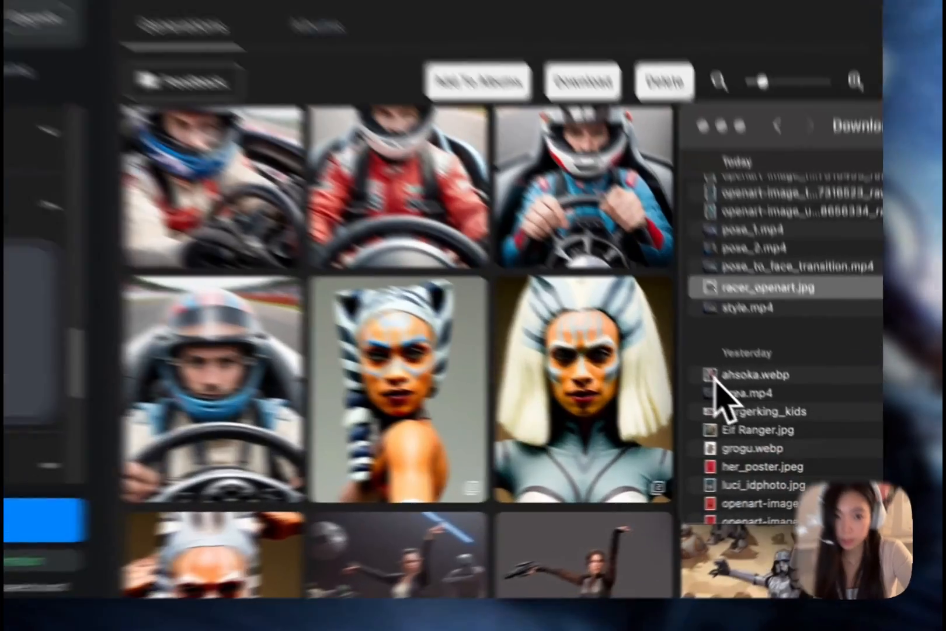
left_click_drag(761, 413, 247, 370)
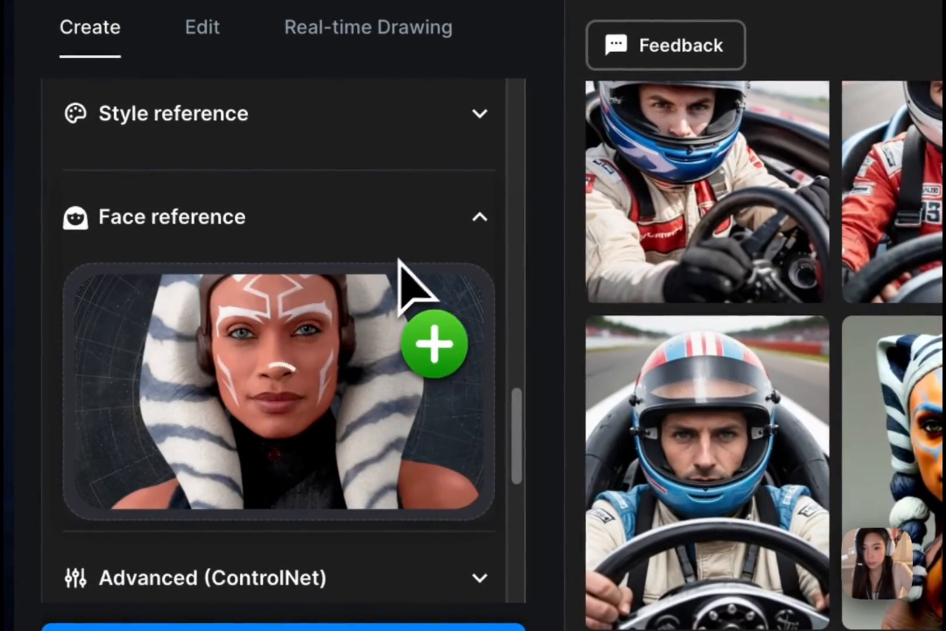
scroll(434, 251, "up", 3)
scroll(447, 279, "up", 10)
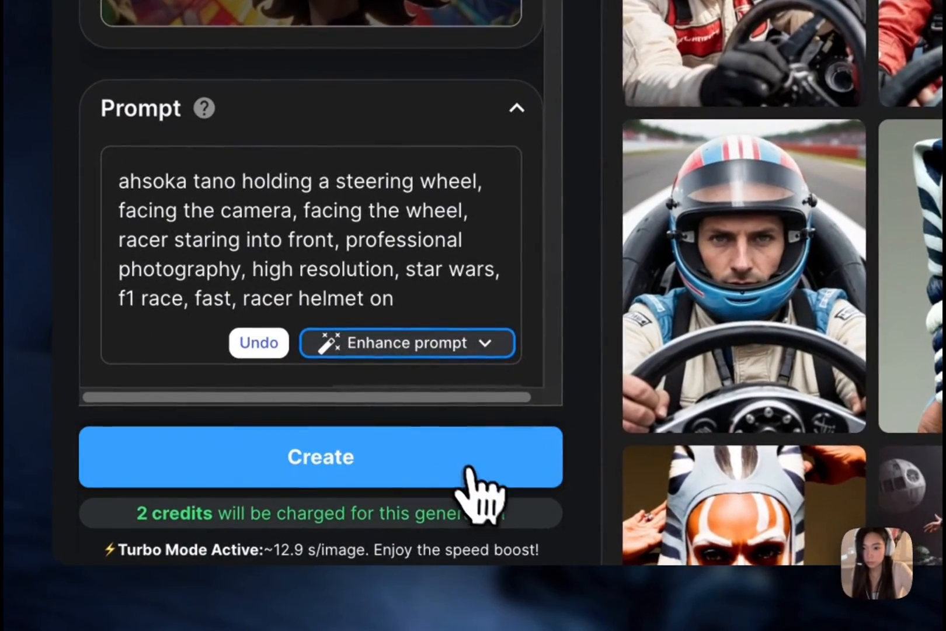
left_click(422, 488)
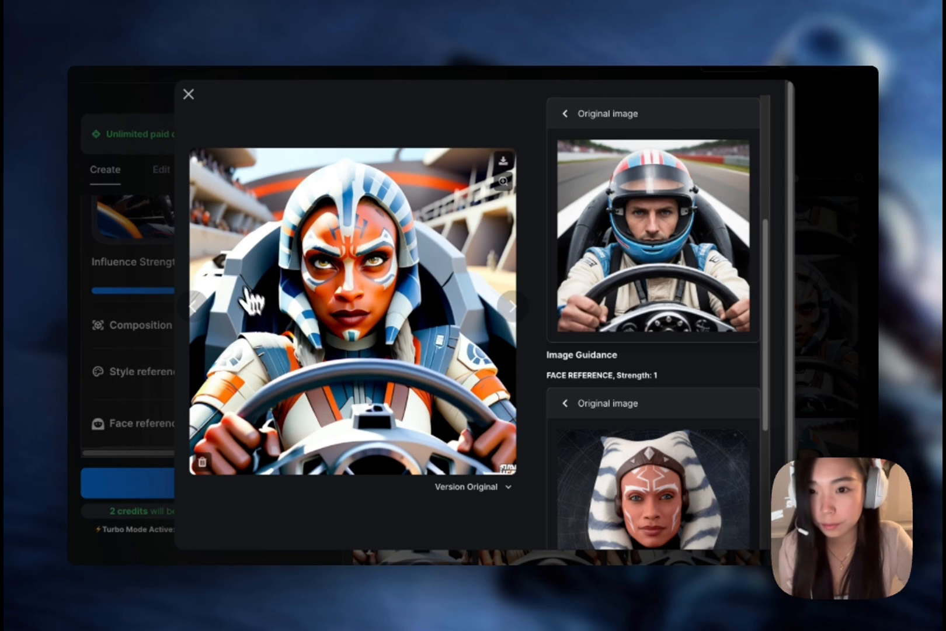
Browse the generated Ahsoka racer images, comparing them with the racer source image and the face reference.
left_click(197, 310)
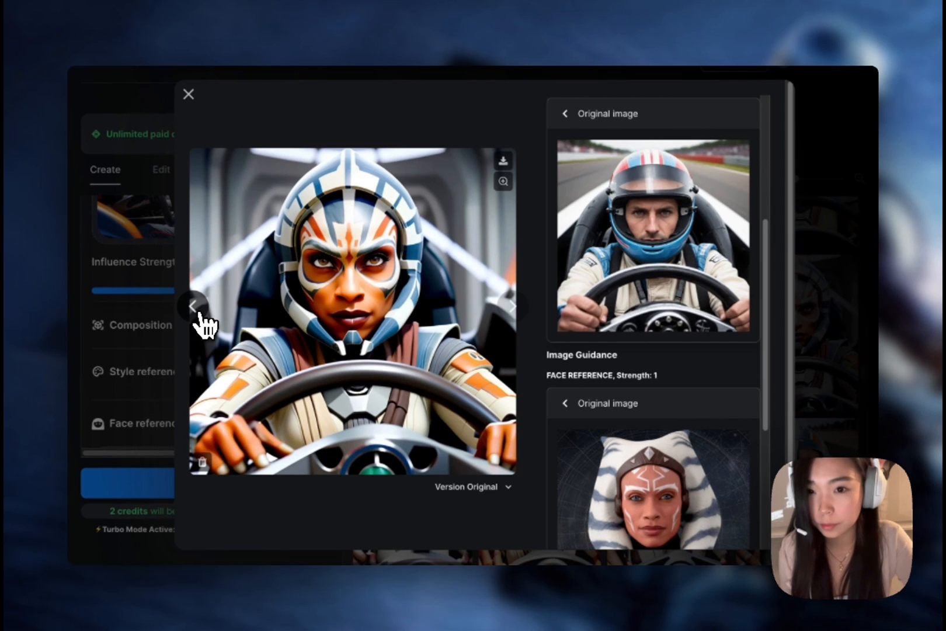
left_click(198, 312)
left_click(199, 313)
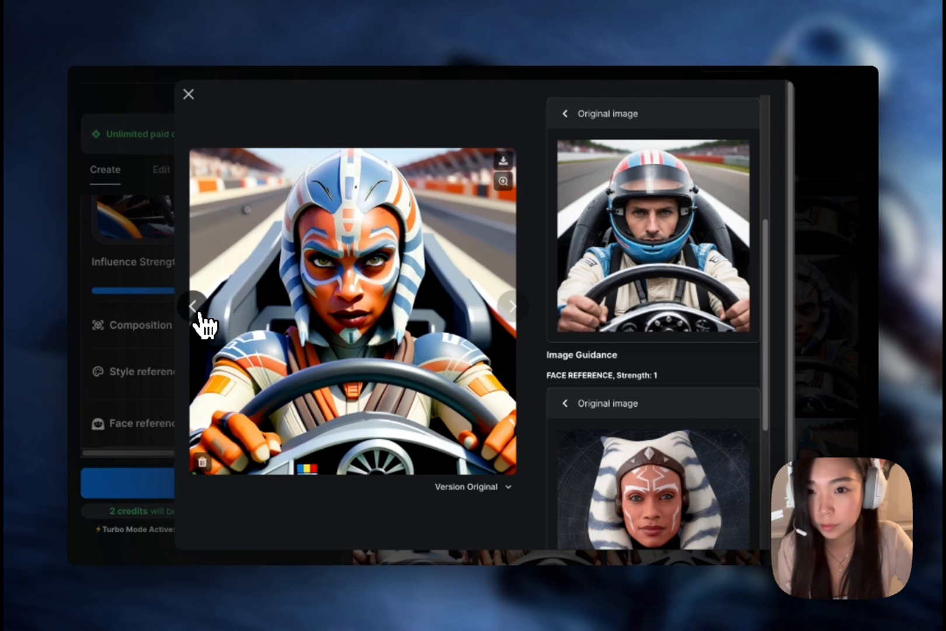
left_click(198, 312)
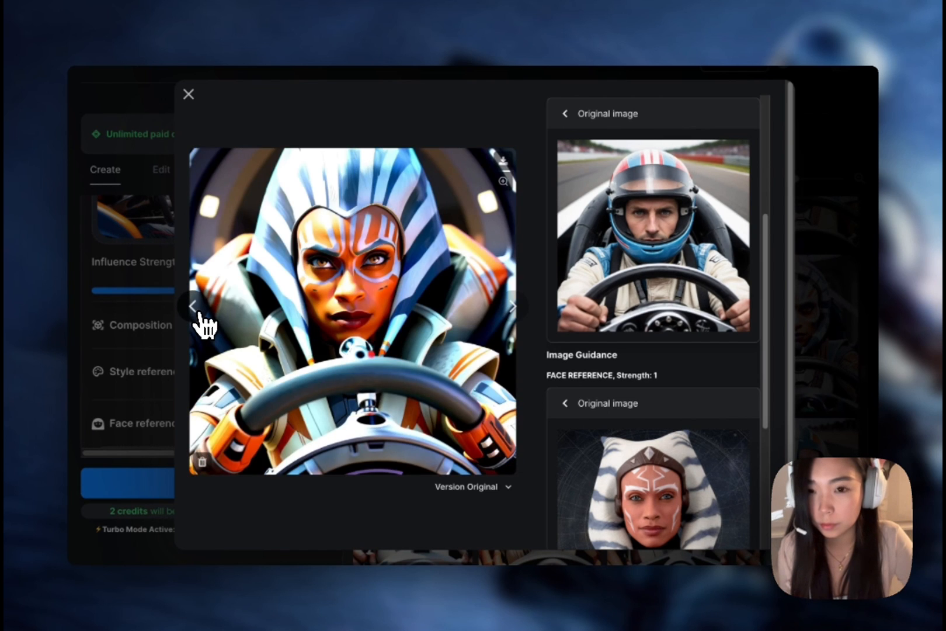
left_click(199, 312)
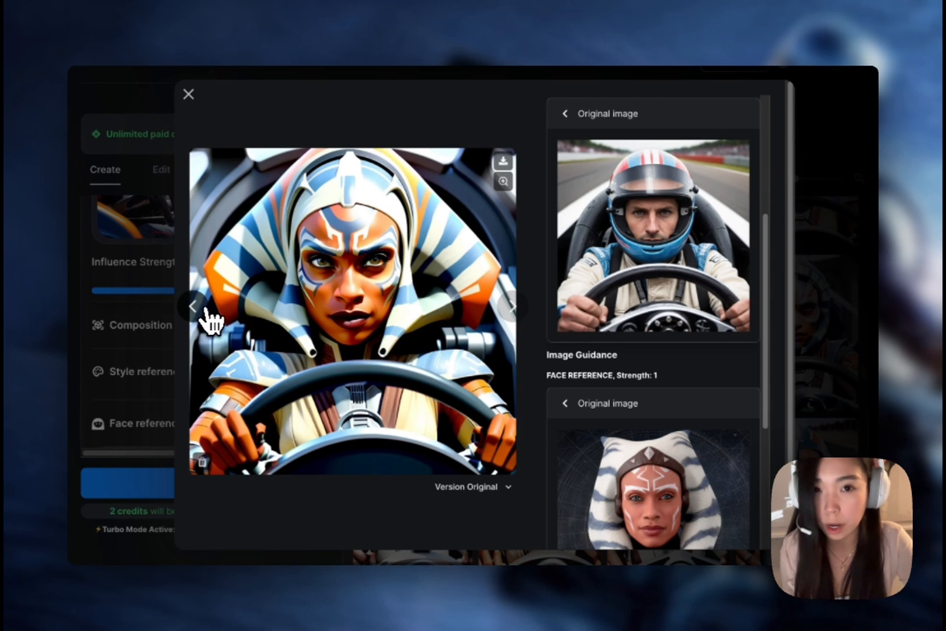
left_click(205, 311)
left_click(204, 310)
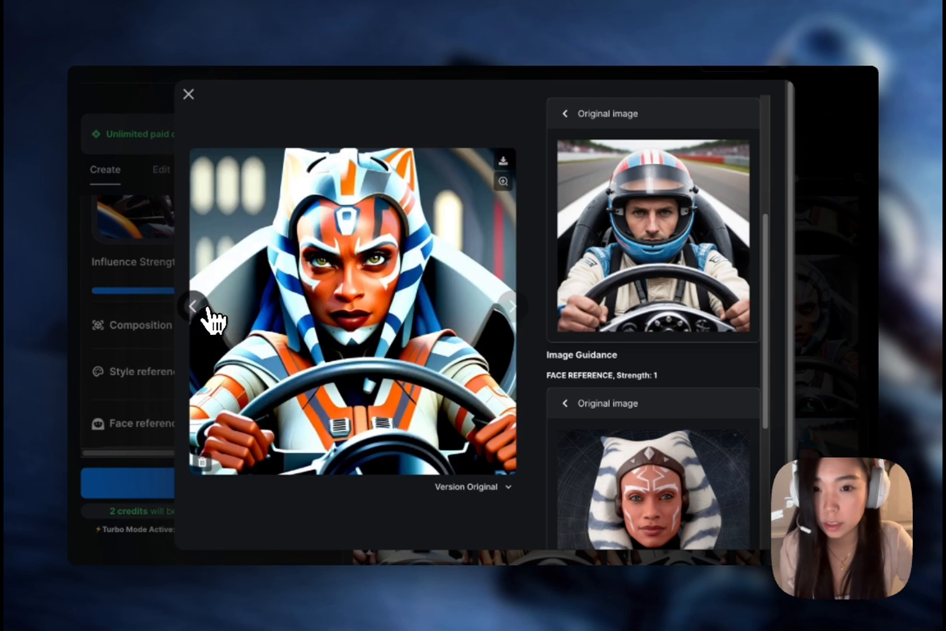
left_click(512, 309)
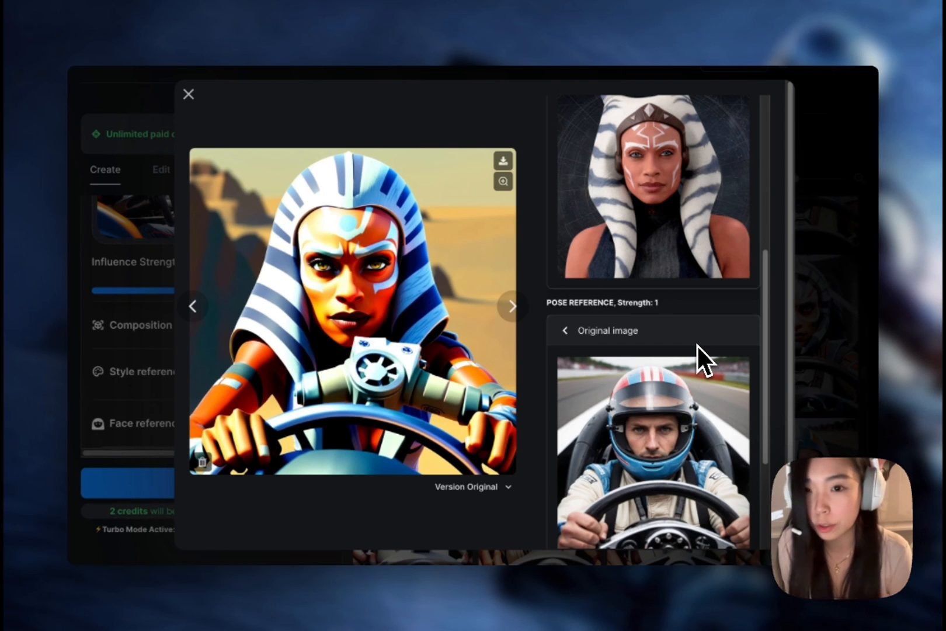
Browse the Ahsoka images made with face and pose references, comparing them with the racer's pose.
left_click(192, 306)
left_click(190, 316)
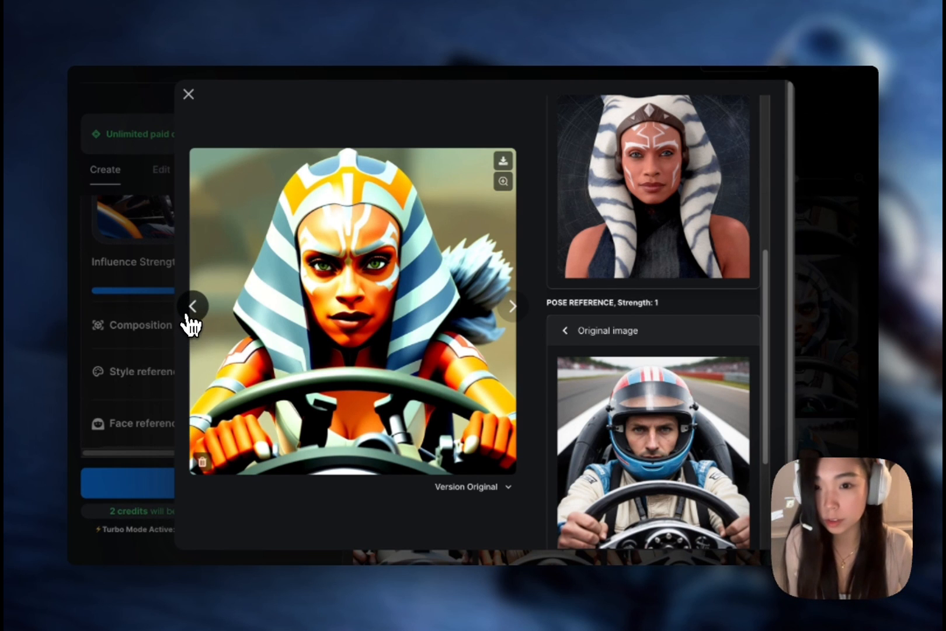
left_click(189, 316)
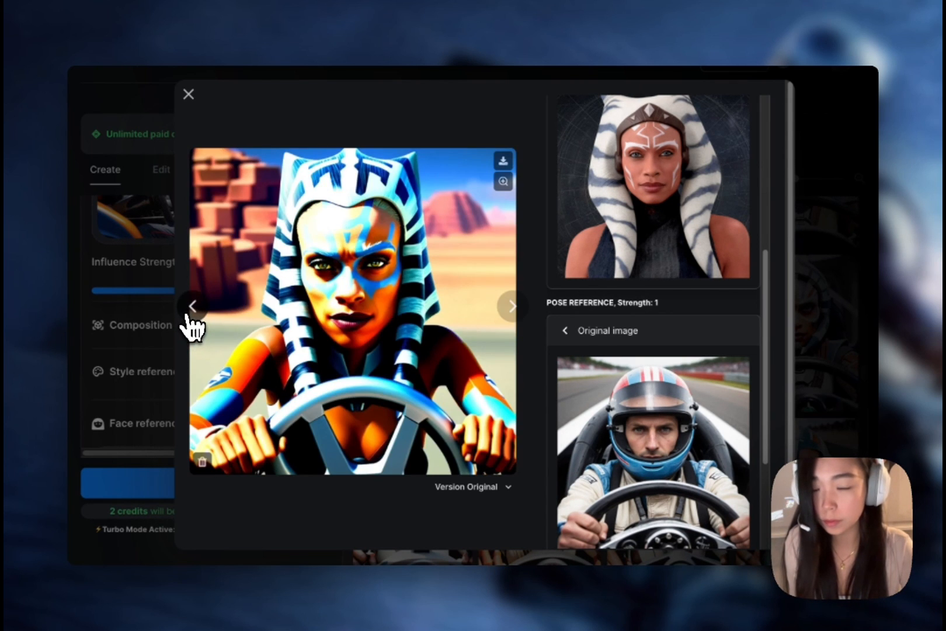
left_click(189, 316)
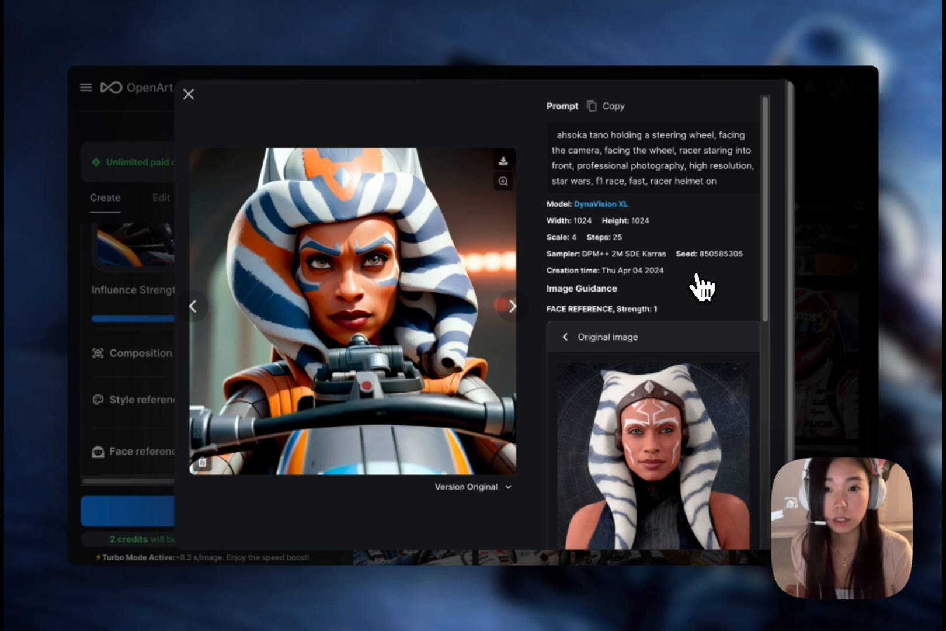
Compare the Ahsoka image made with face and composition references against its prompt settings and both original images.
scroll(701, 286, "down", 5)
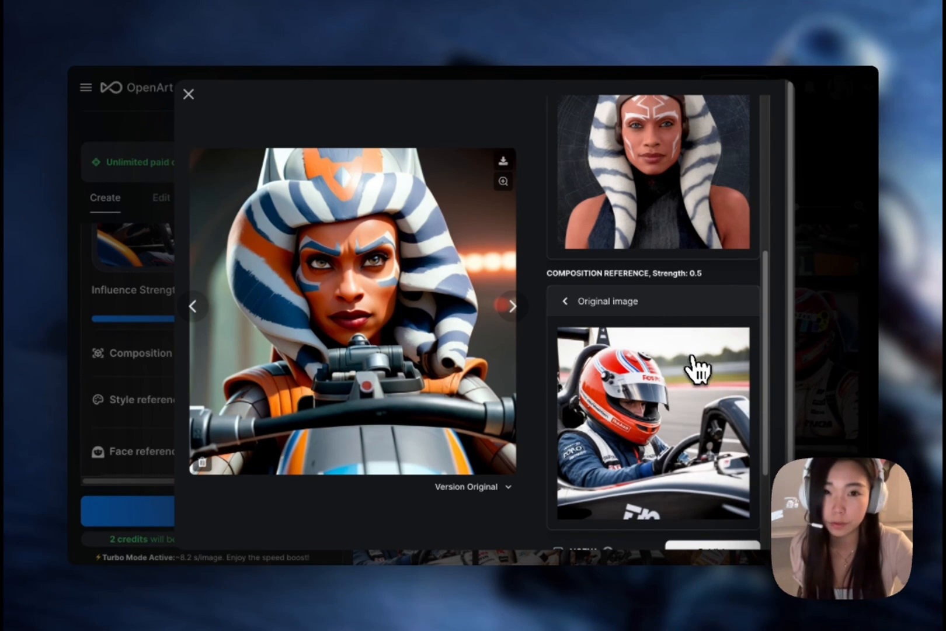
scroll(704, 337, "up", 2)
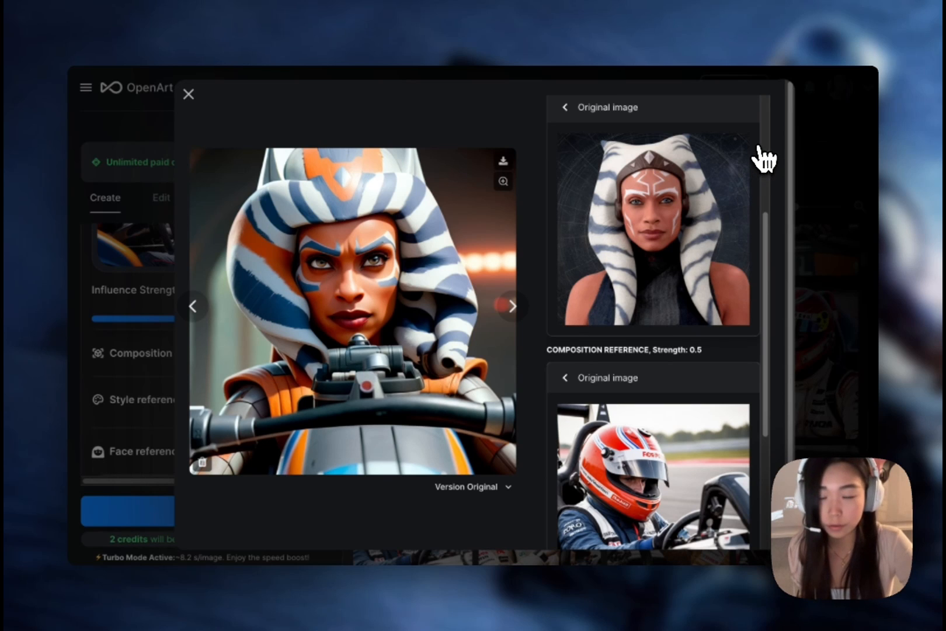
scroll(695, 454, "down", 2)
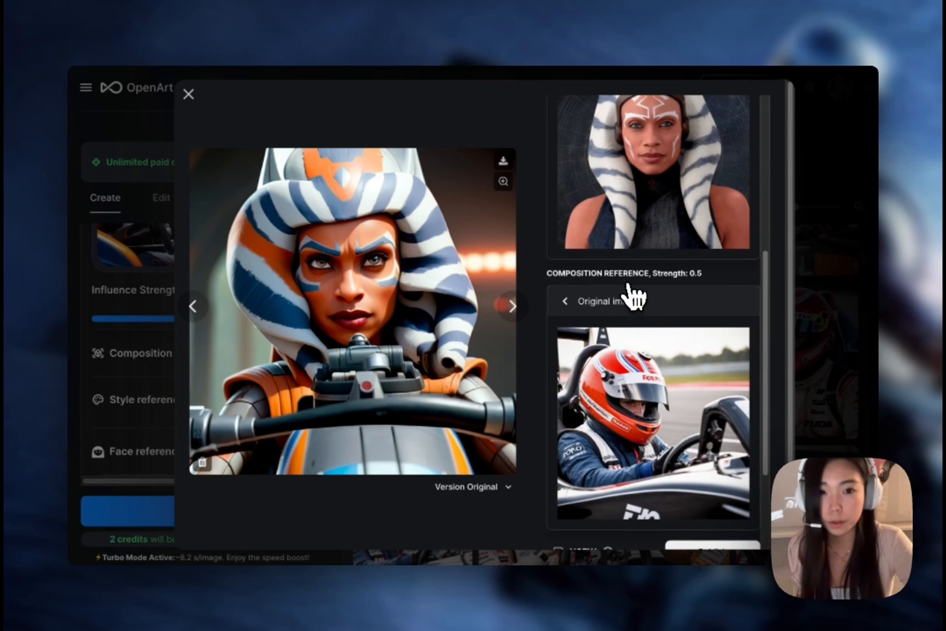